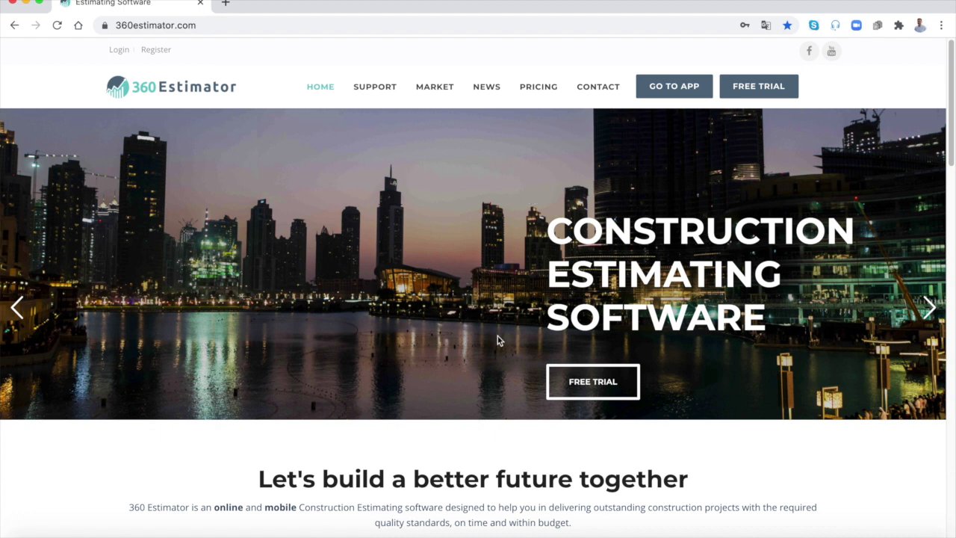
Step: Scroll down through the homepage features (takeoff, estimate, Gantt, reports, dashboard), then back to the top
scroll(498, 336, "down", 2)
scroll(497, 340, "down", 2)
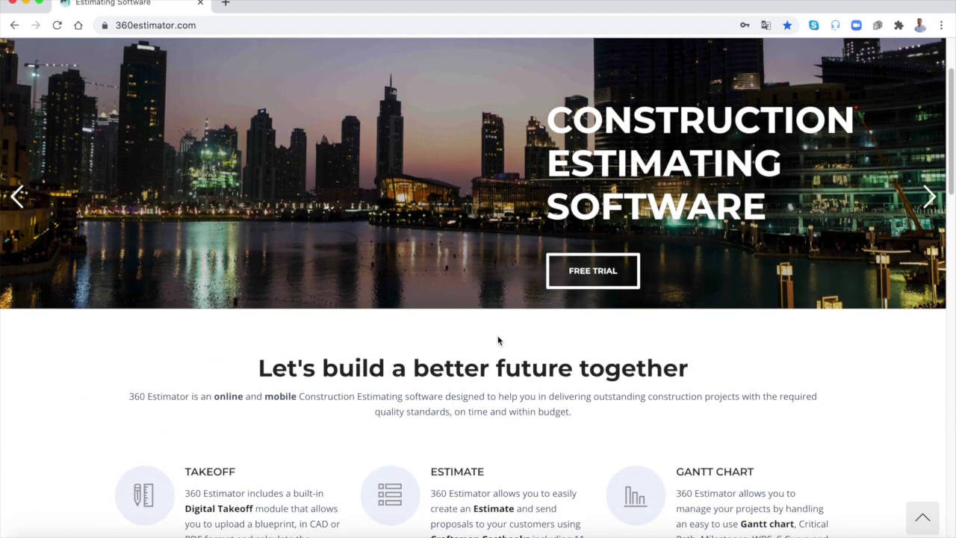
scroll(498, 337, "down", 1)
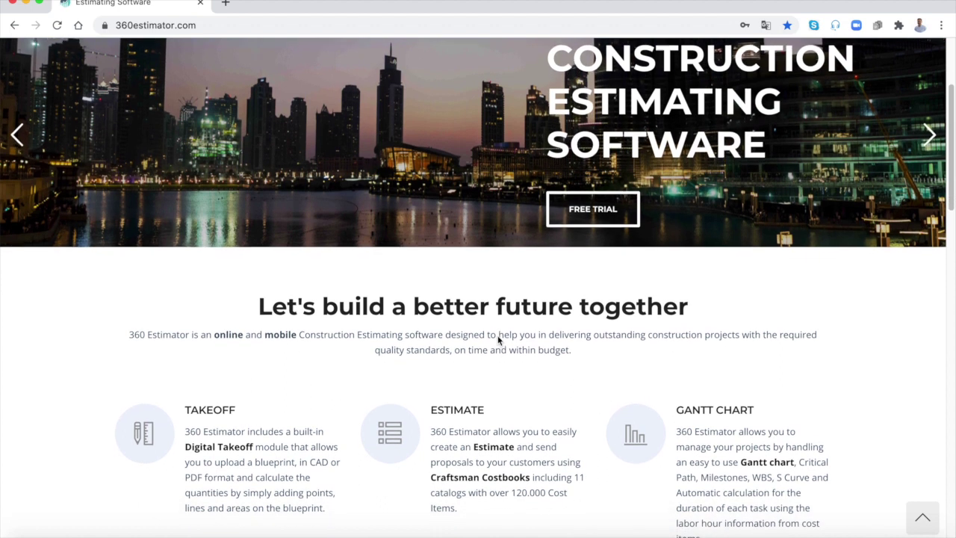
scroll(498, 340, "down", 2)
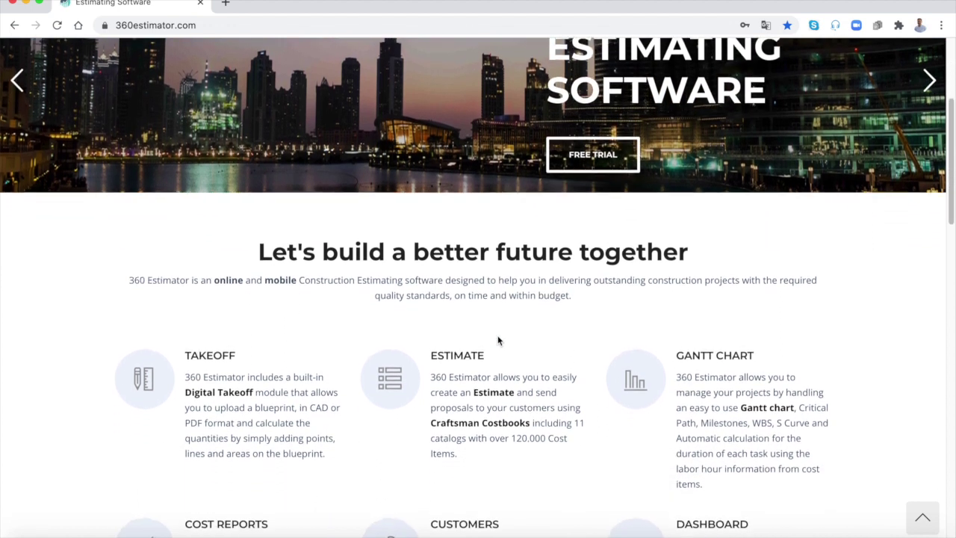
scroll(497, 340, "down", 2)
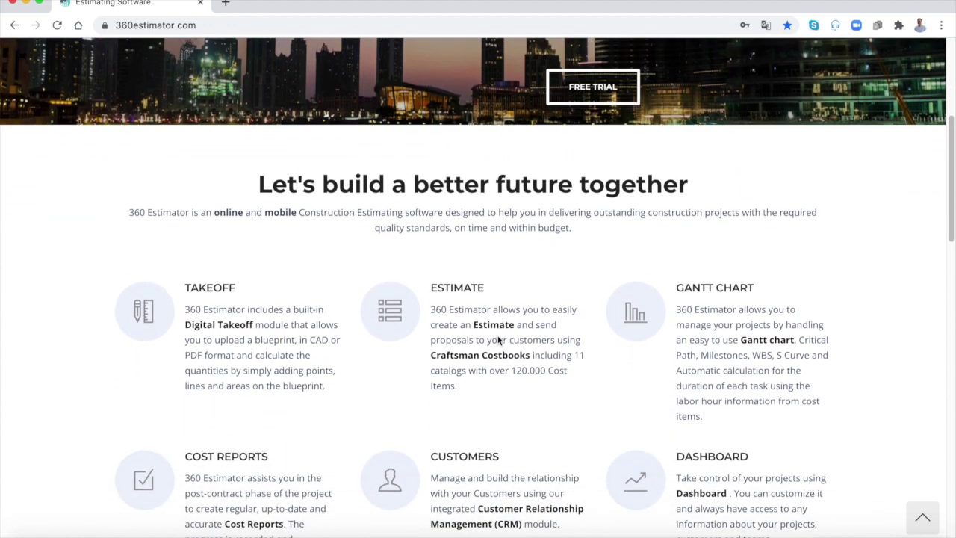
scroll(498, 340, "down", 1)
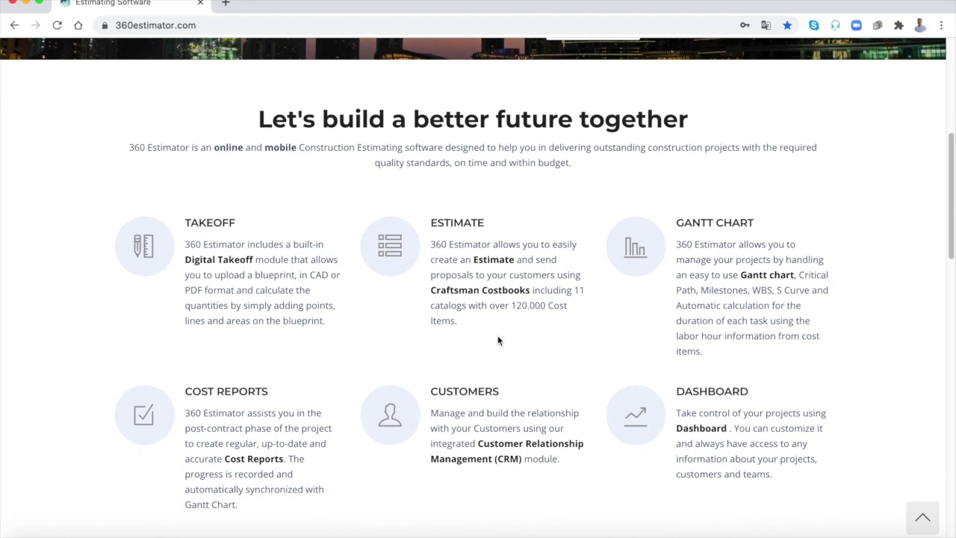
scroll(498, 341, "down", 1)
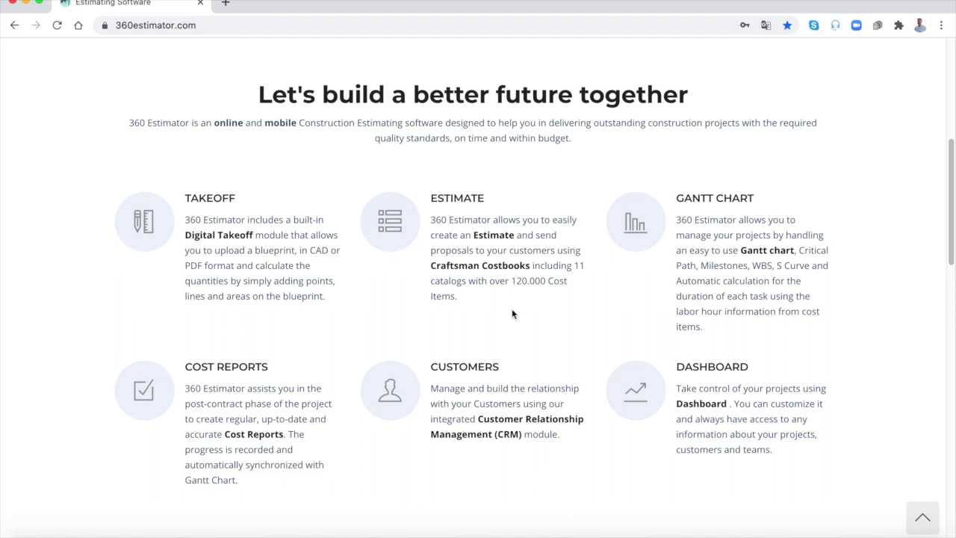
scroll(510, 332, "down", 1)
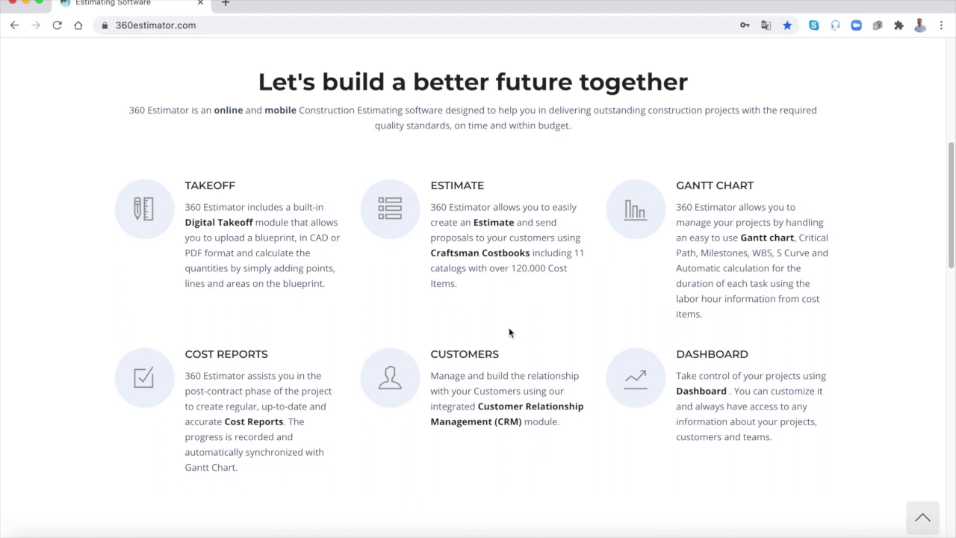
scroll(509, 332, "down", 1)
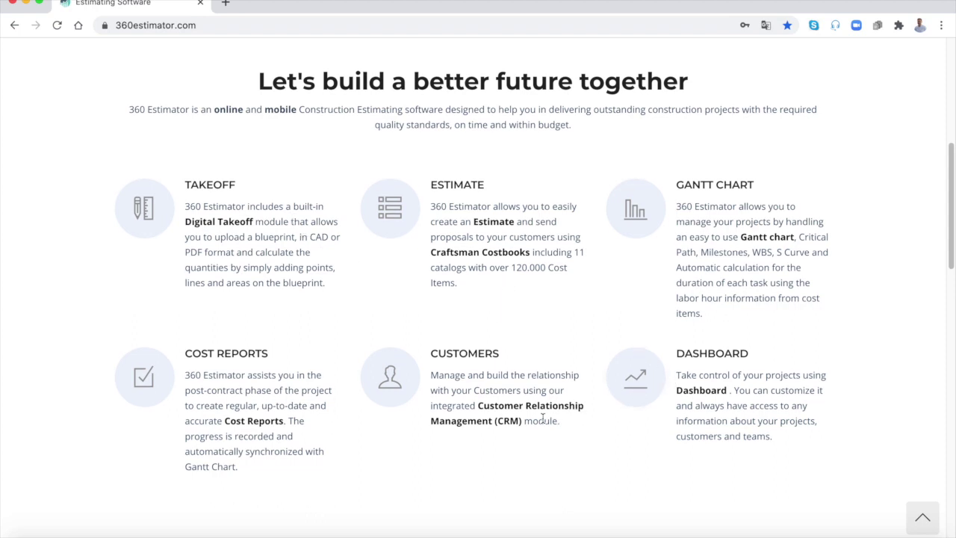
scroll(543, 418, "up", 2)
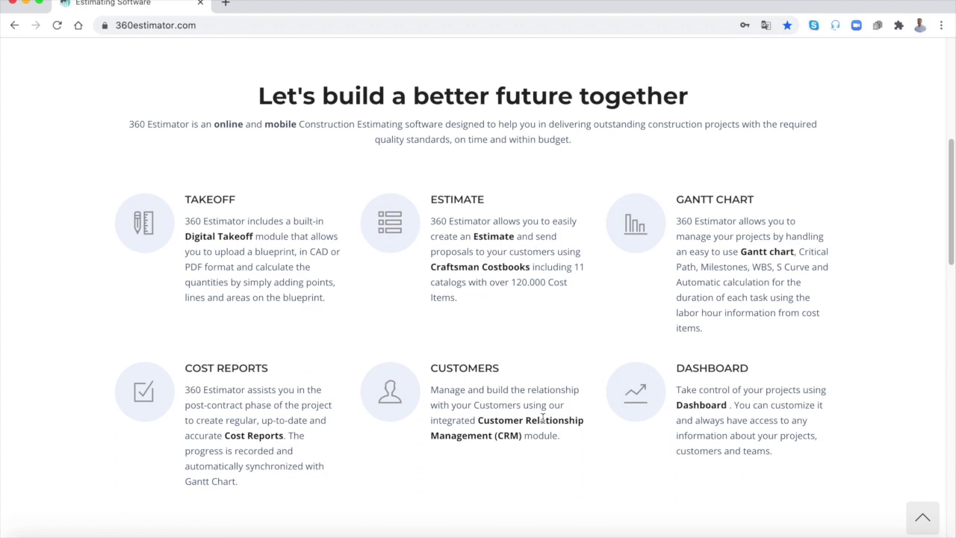
scroll(543, 418, "up", 5)
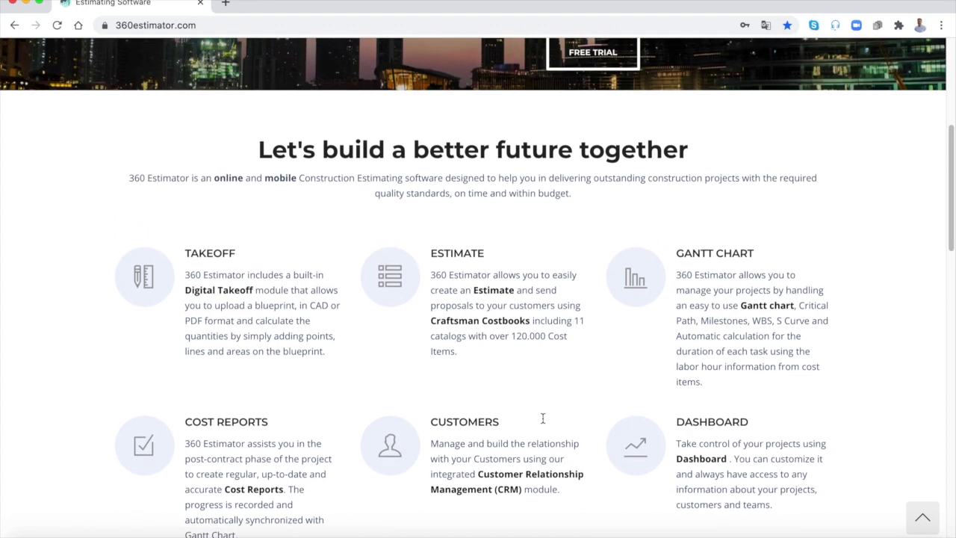
scroll(543, 418, "up", 10)
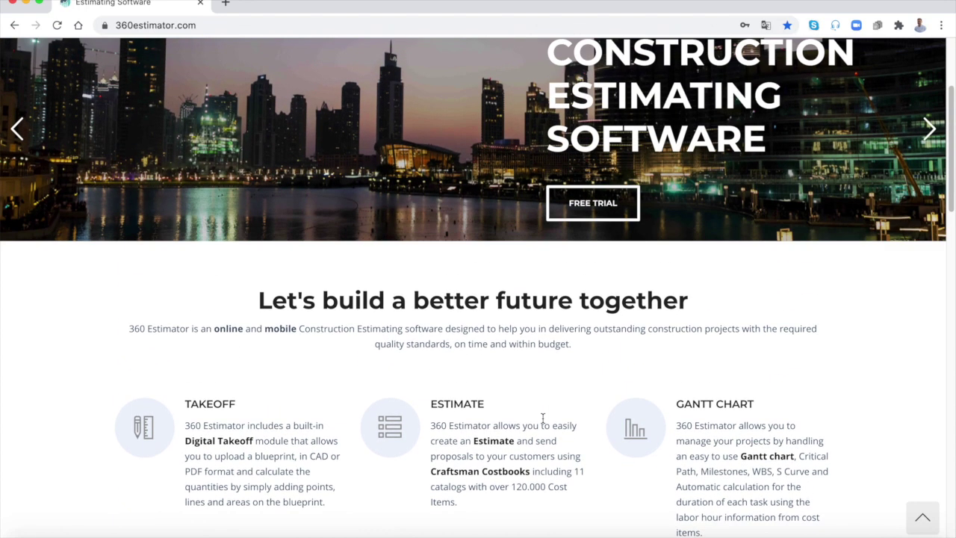
scroll(543, 418, "up", 4)
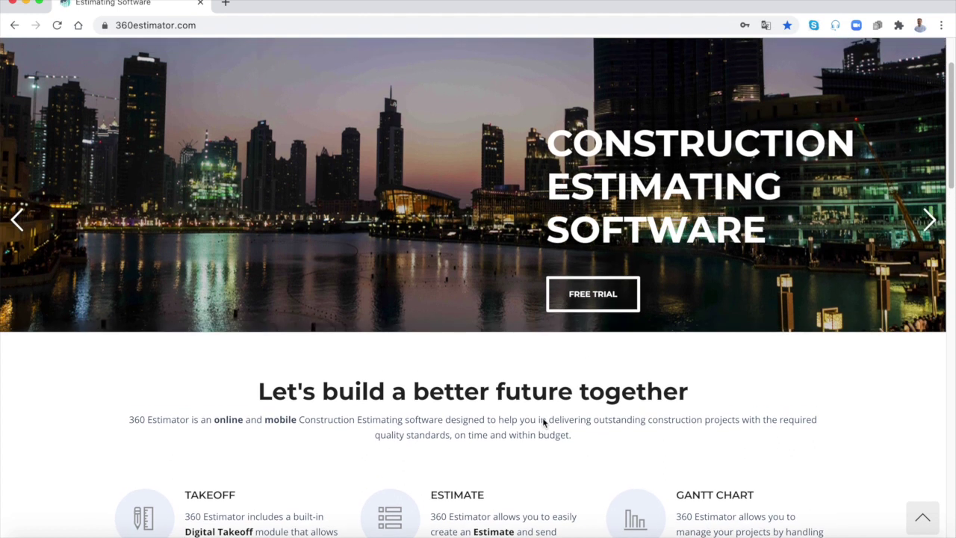
scroll(544, 423, "up", 6)
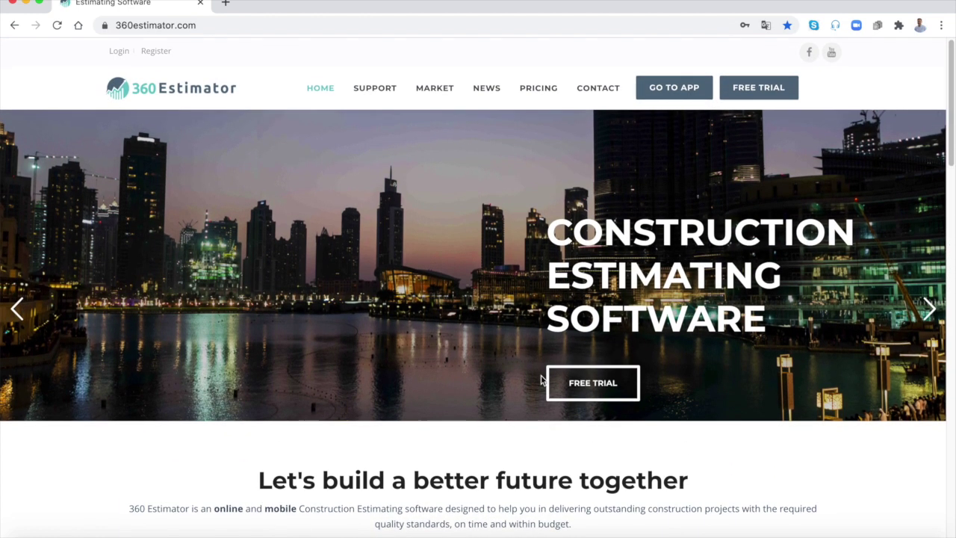
Step: Sign in from GO TO APP, then create project 'Standard foundation' via Add > Project
left_click(673, 87)
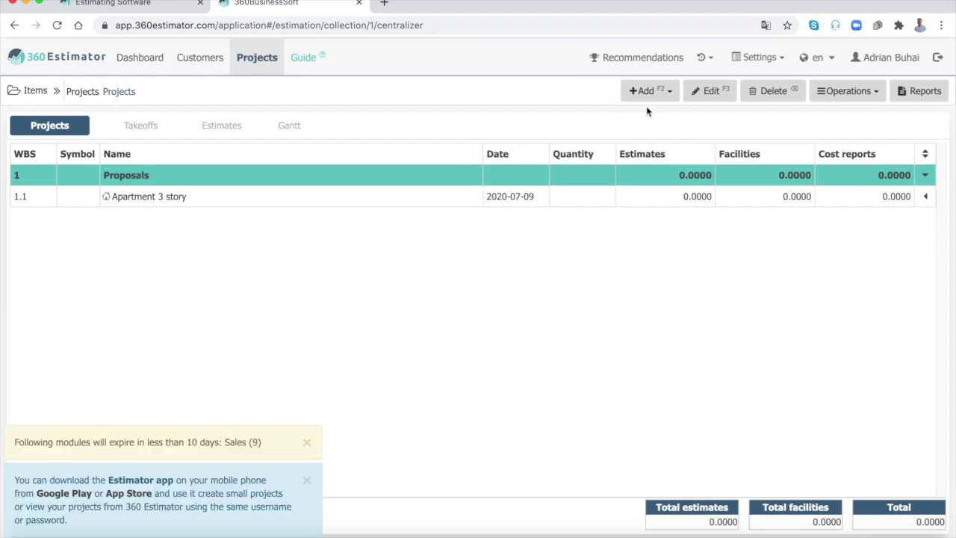
left_click(665, 95)
left_click(660, 134)
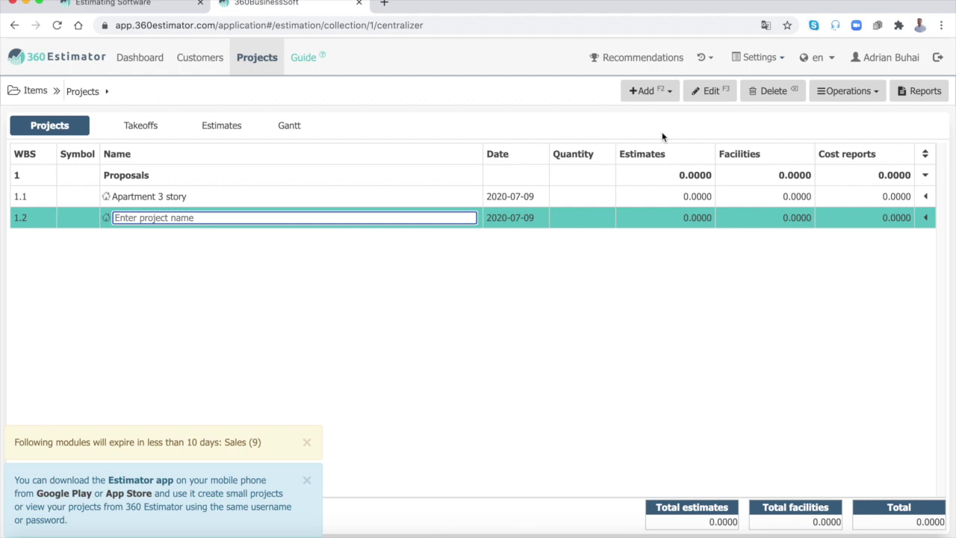
type("Standard foundation")
key("Return")
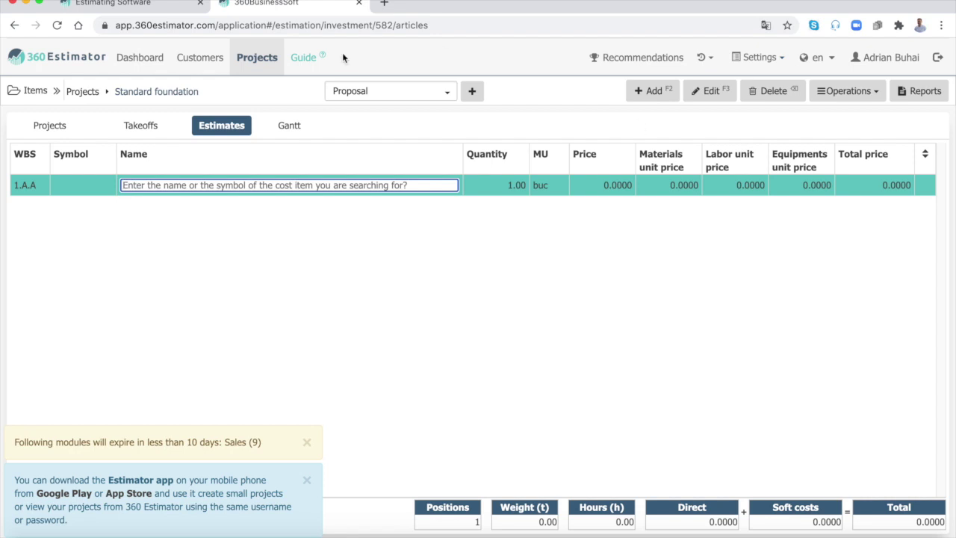
left_click(49, 125)
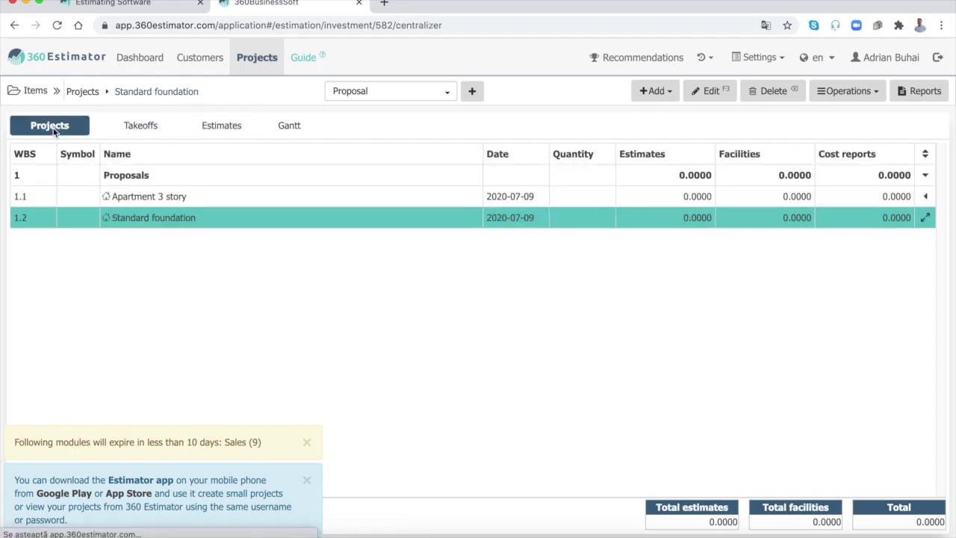
left_click(926, 198)
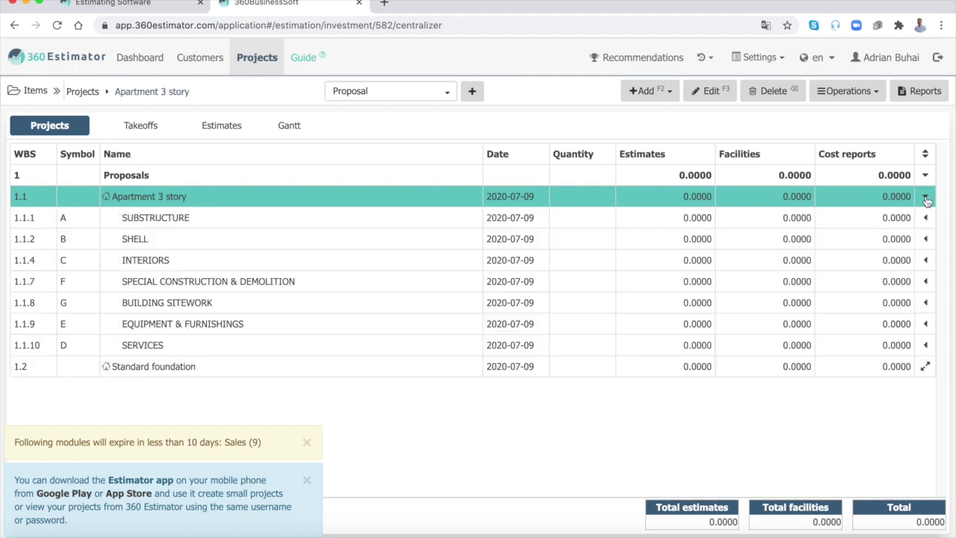
left_click(926, 219)
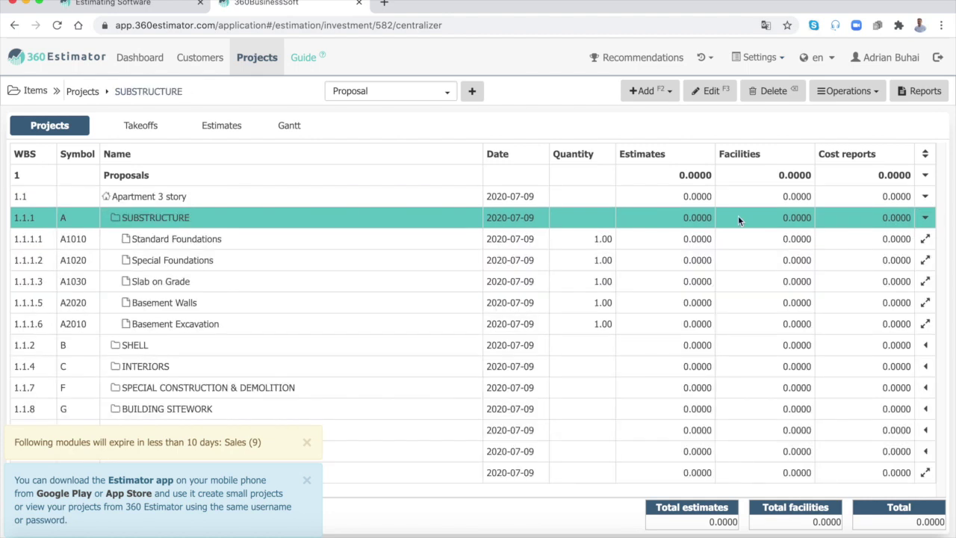
left_click(49, 90)
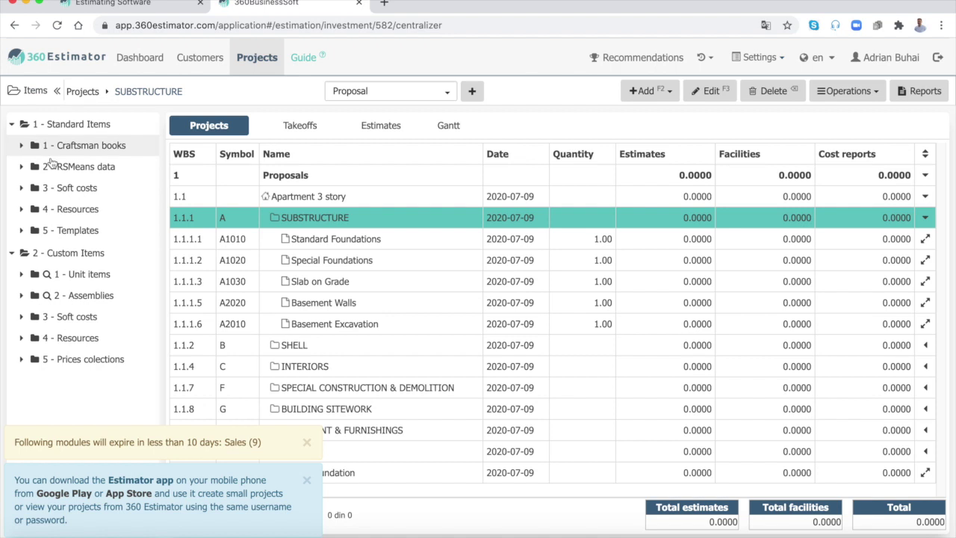
left_click(30, 231)
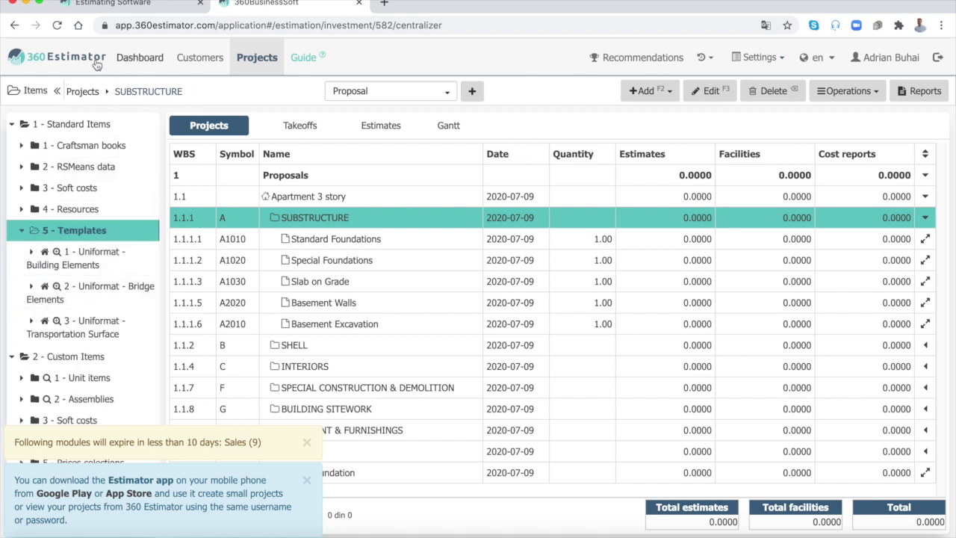
left_click(57, 91)
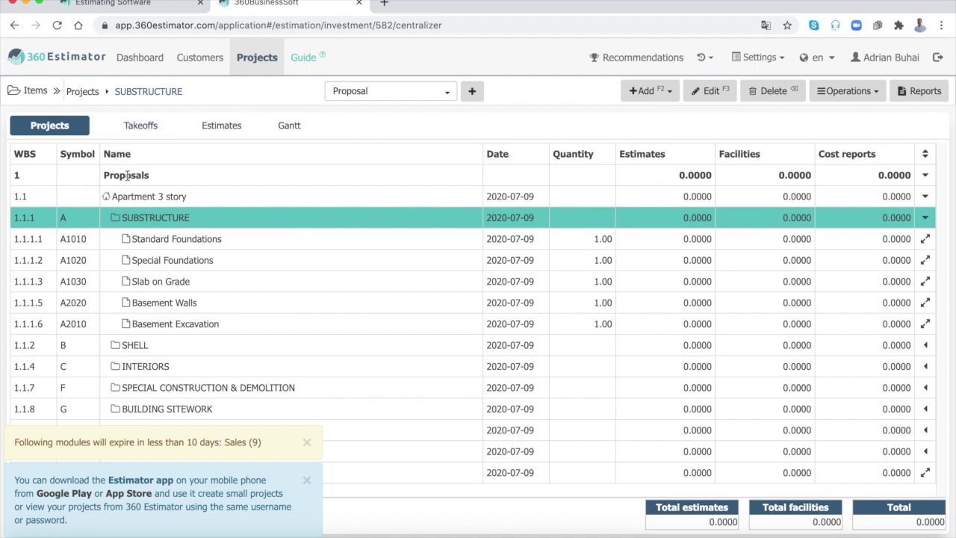
left_click(104, 197)
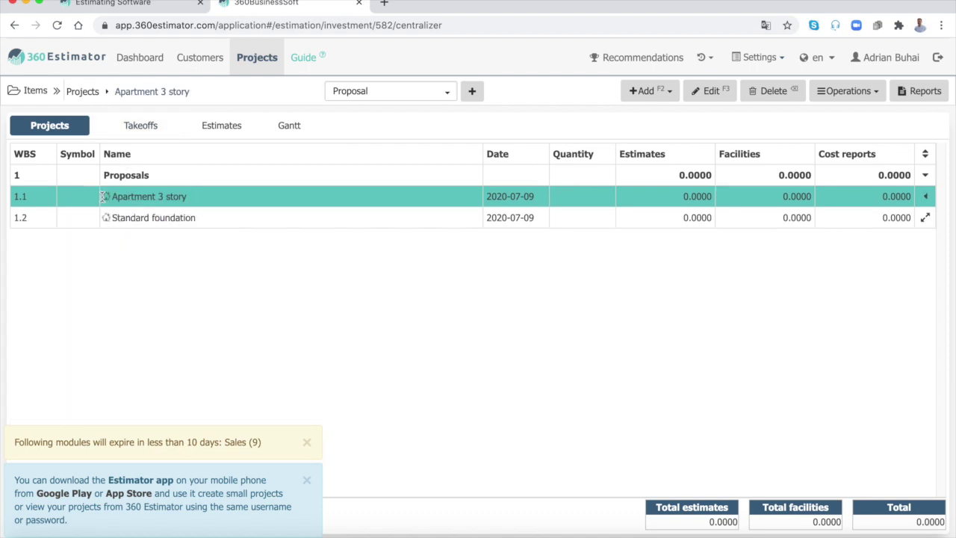
key("Down")
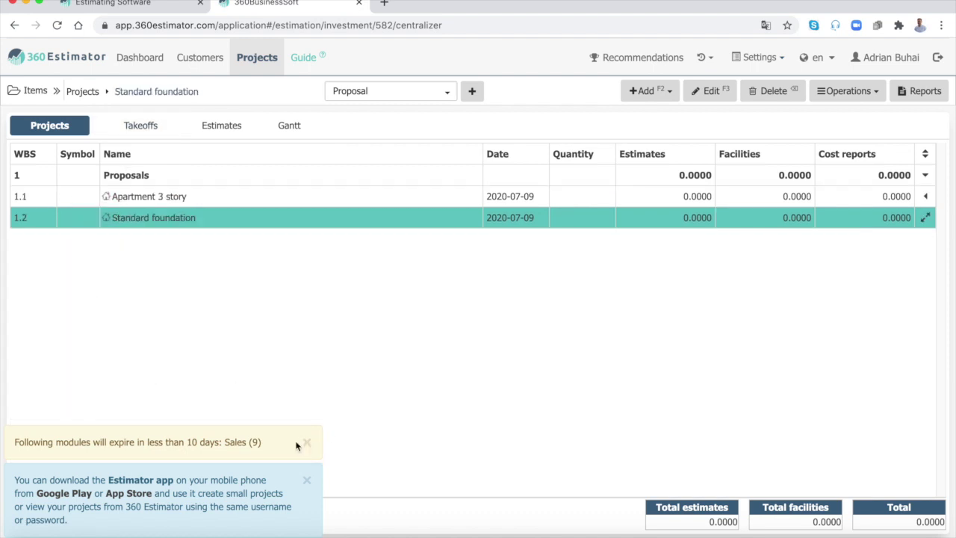
Step: Dismiss the expiry notice and add TAZ as a new customer in the estimate's Partners settings
left_click(307, 519)
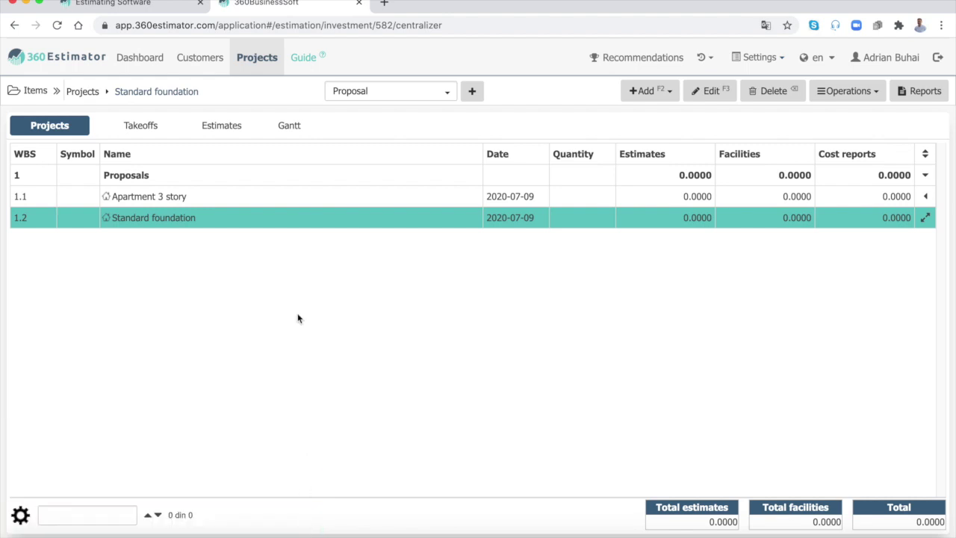
left_click(220, 129)
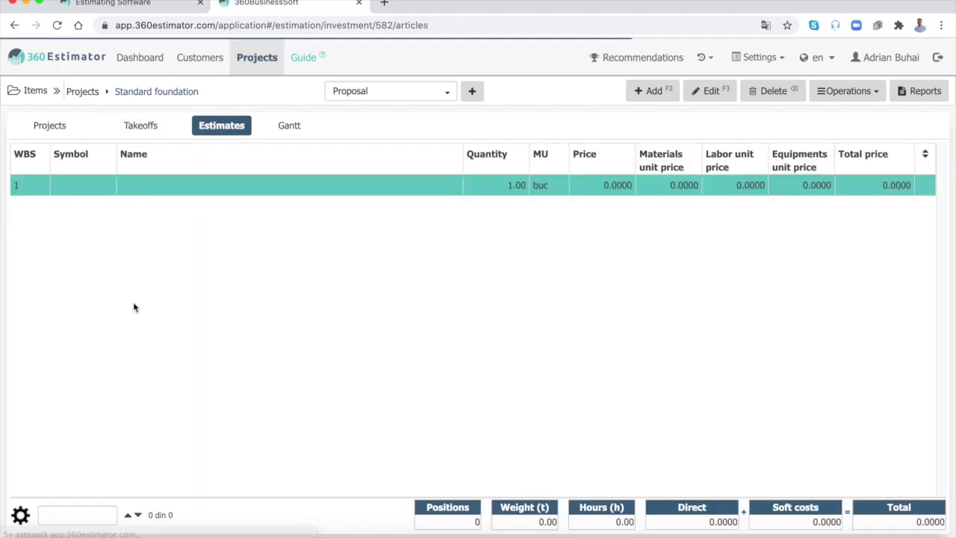
left_click(21, 515)
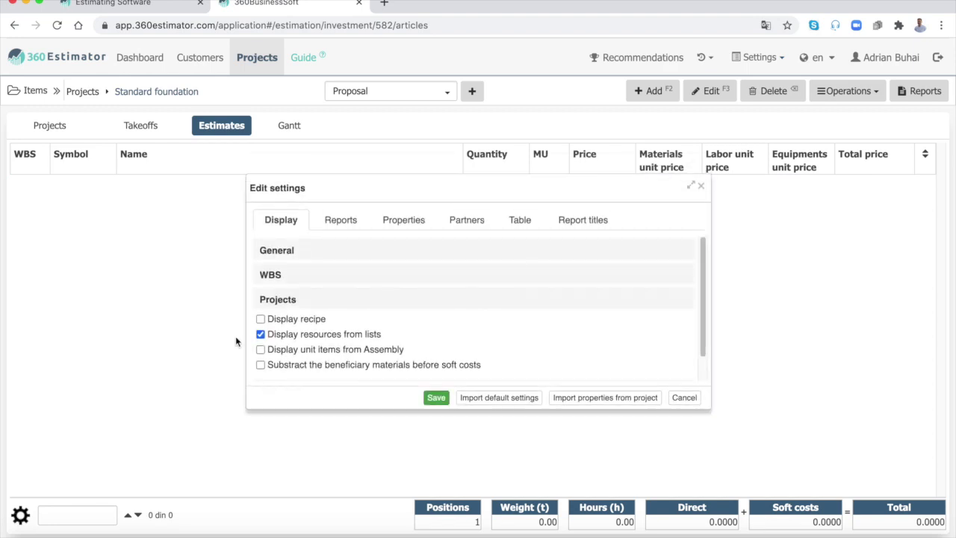
left_click(466, 221)
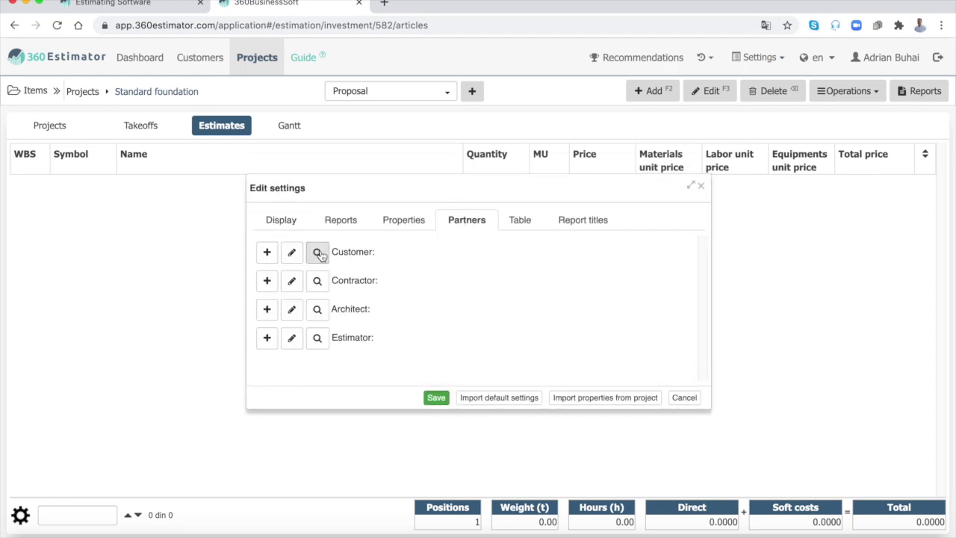
left_click(266, 254)
type("TAZ Company")
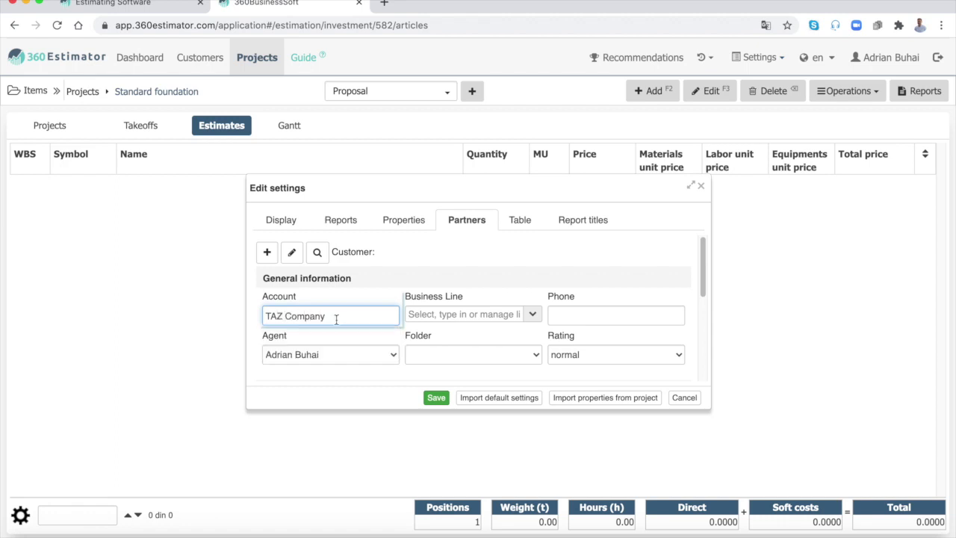
Step: Enter the contact's full name and e-mail for TAZ Company, then save the contact and settings
scroll(336, 321, "down", 2)
scroll(328, 326, "down", 3)
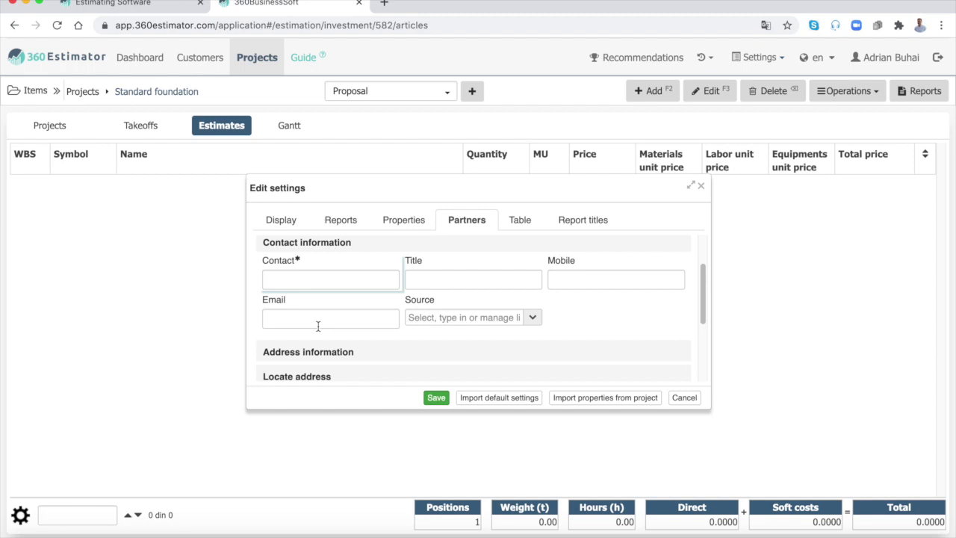
left_click(328, 282)
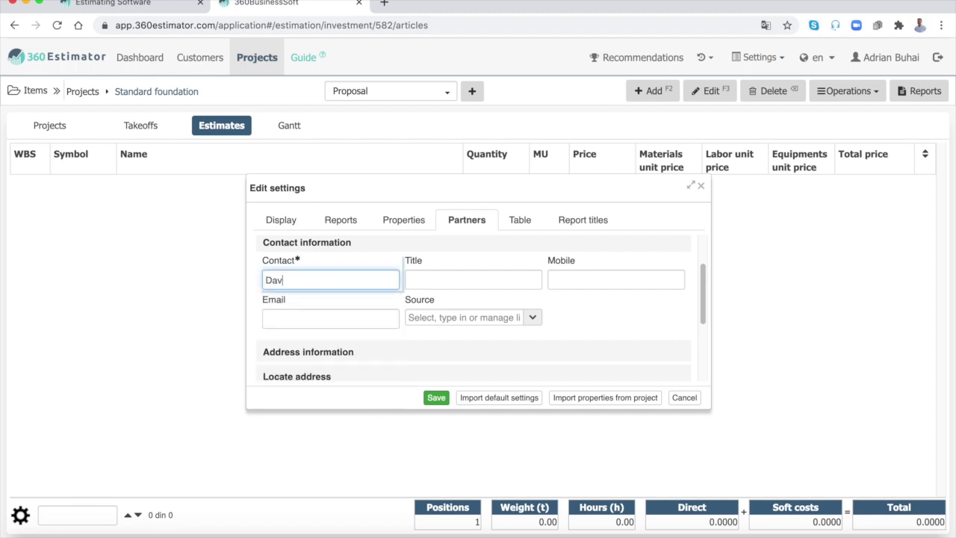
left_click(335, 317)
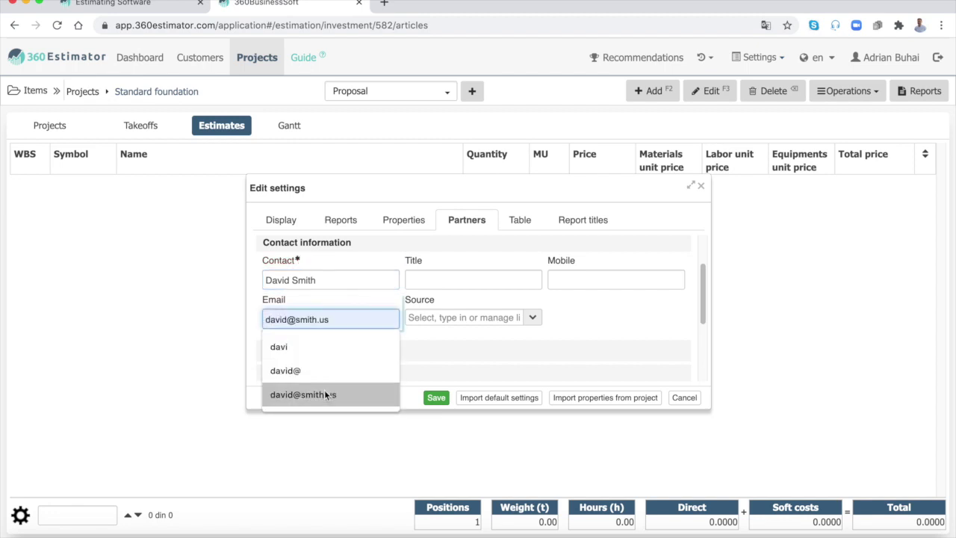
left_click(323, 393)
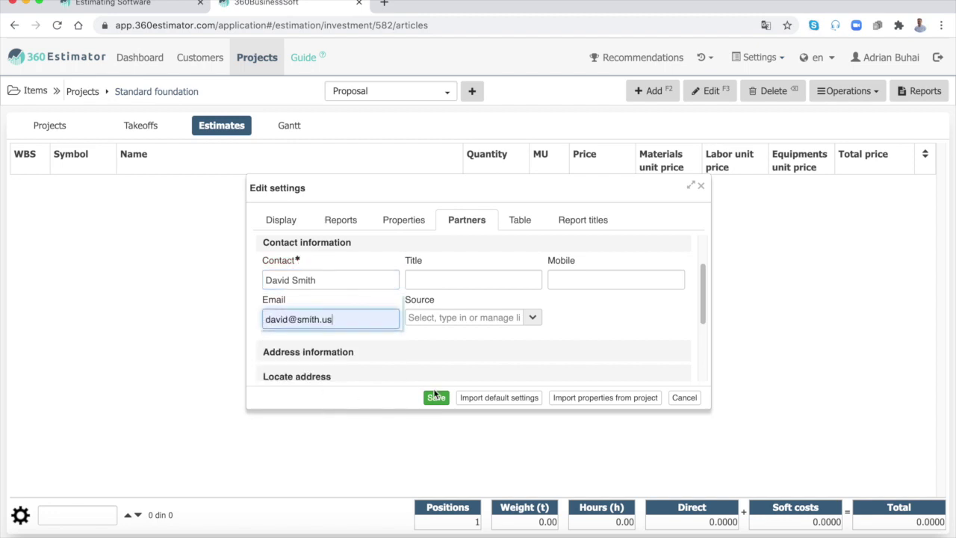
left_click(436, 397)
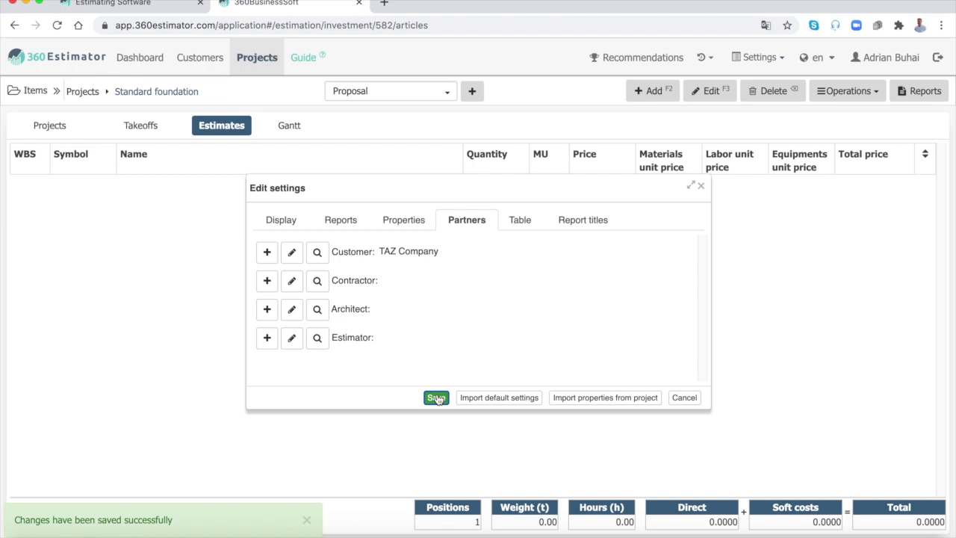
left_click(437, 398)
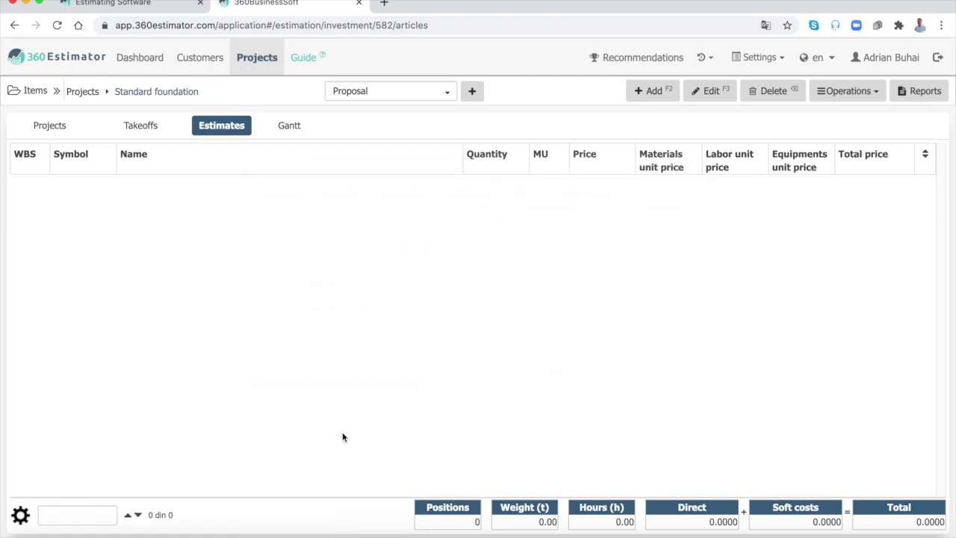
Step: In project Properties, choose United States > Alabama > Alabama Average as the Craftsman Books location
left_click(21, 517)
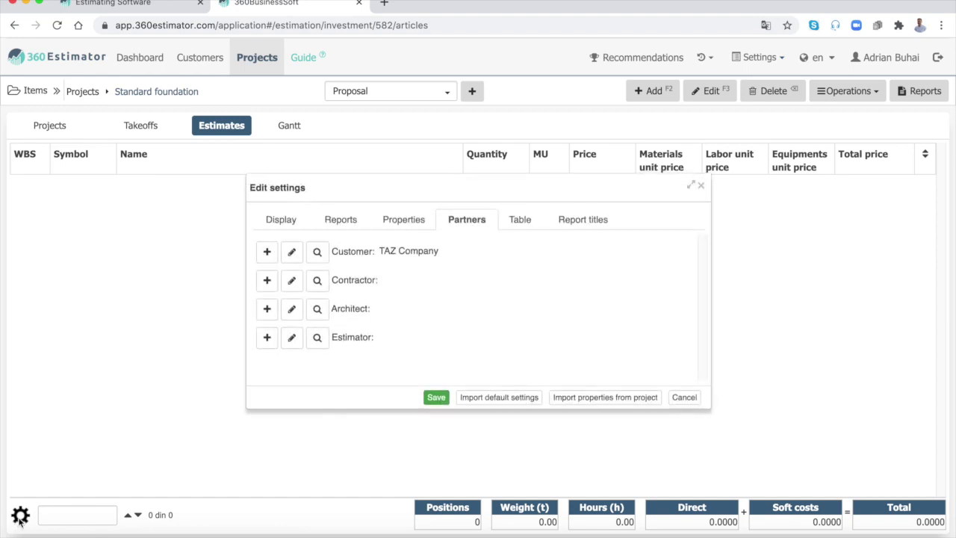
left_click(404, 221)
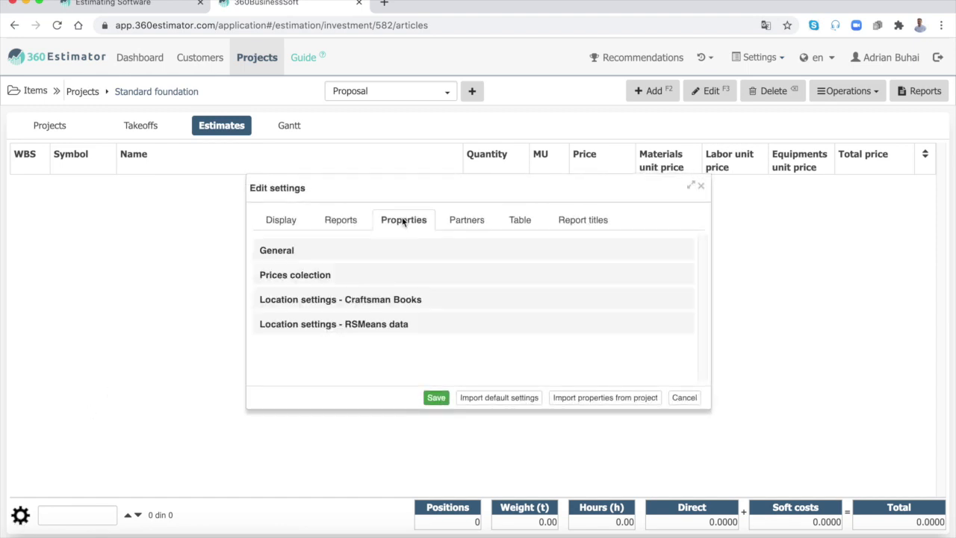
left_click(325, 305)
left_click(351, 338)
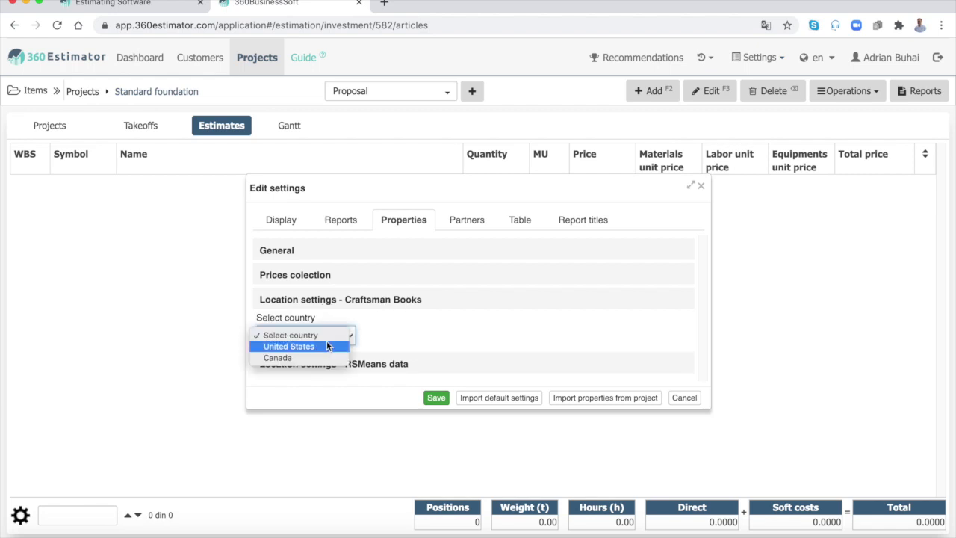
left_click(319, 347)
left_click(404, 335)
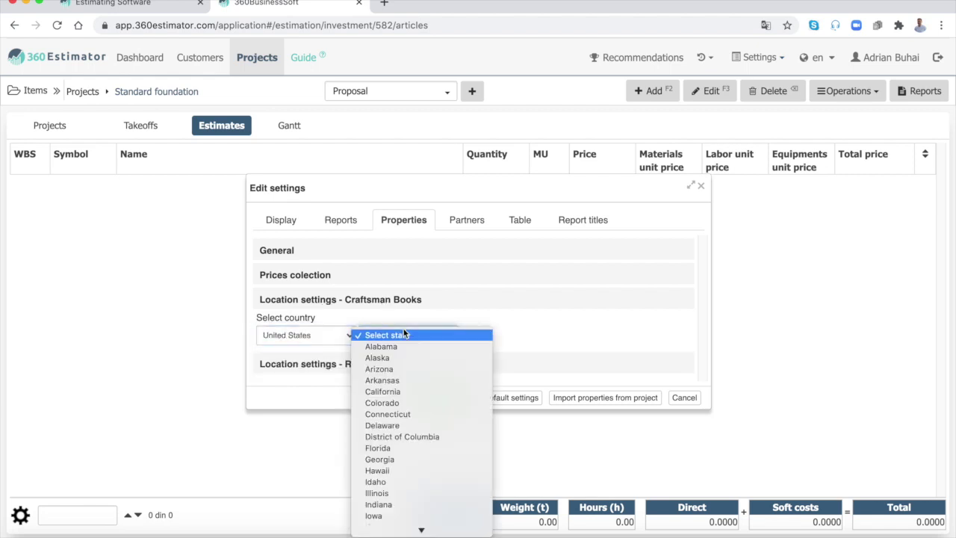
left_click(407, 346)
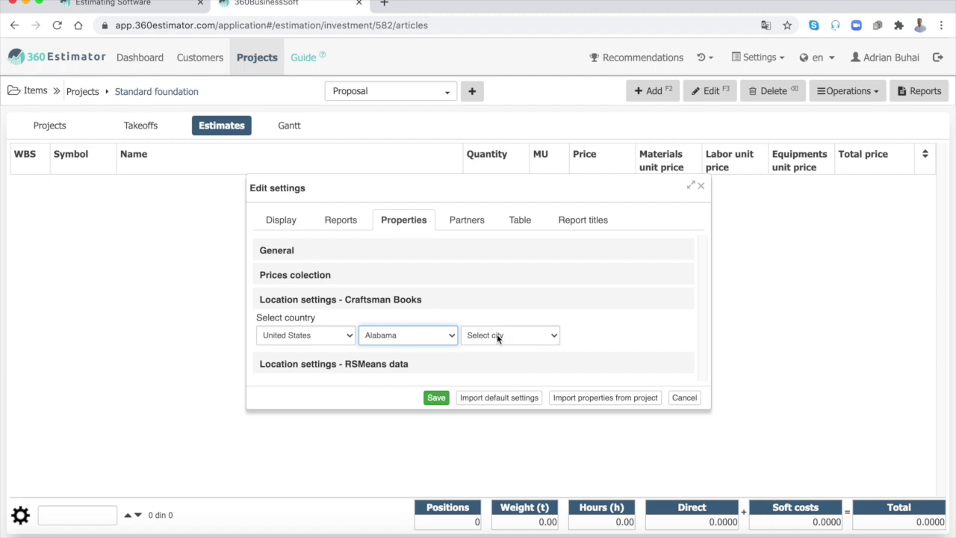
left_click(497, 335)
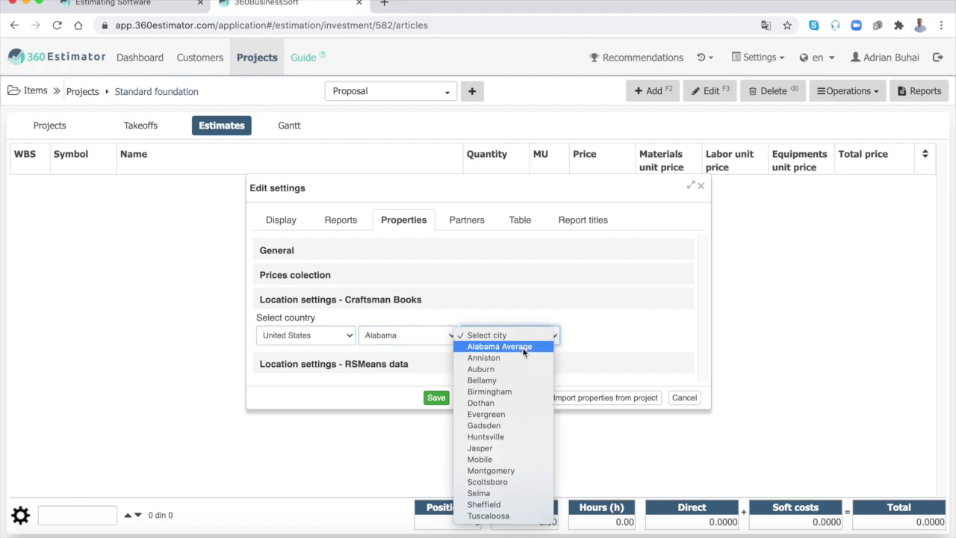
left_click(523, 347)
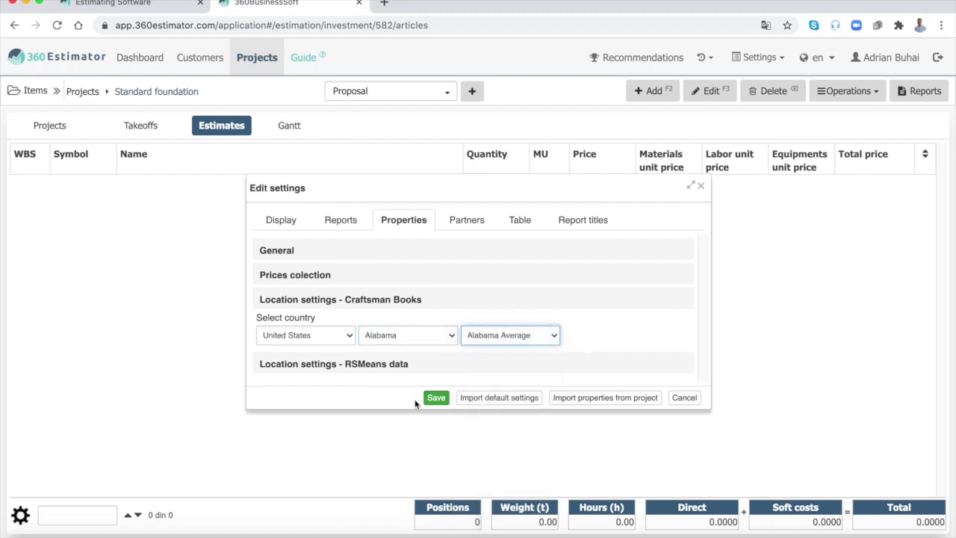
Step: Save the location settings, then add excavator EH00003 at 10 BCY found by searching 'excav'
left_click(437, 398)
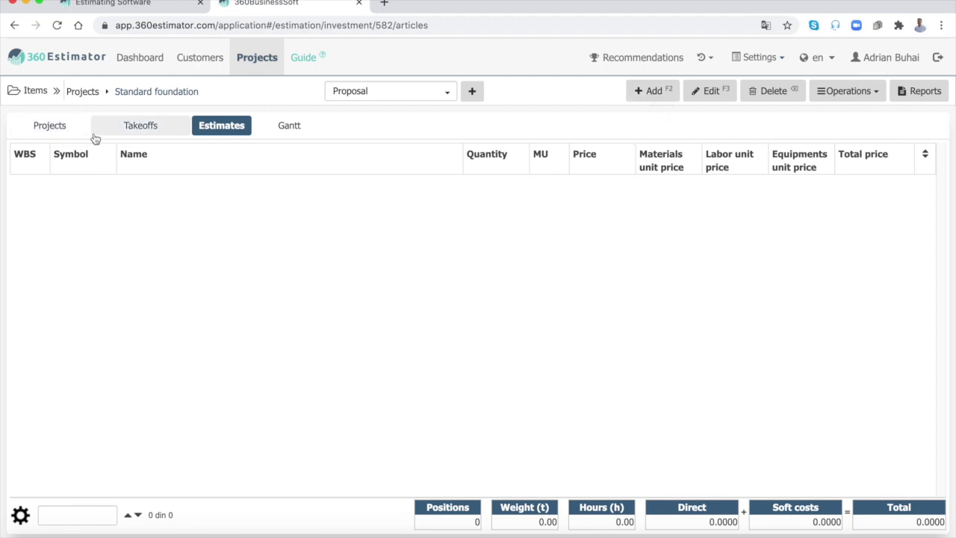
left_click(654, 97)
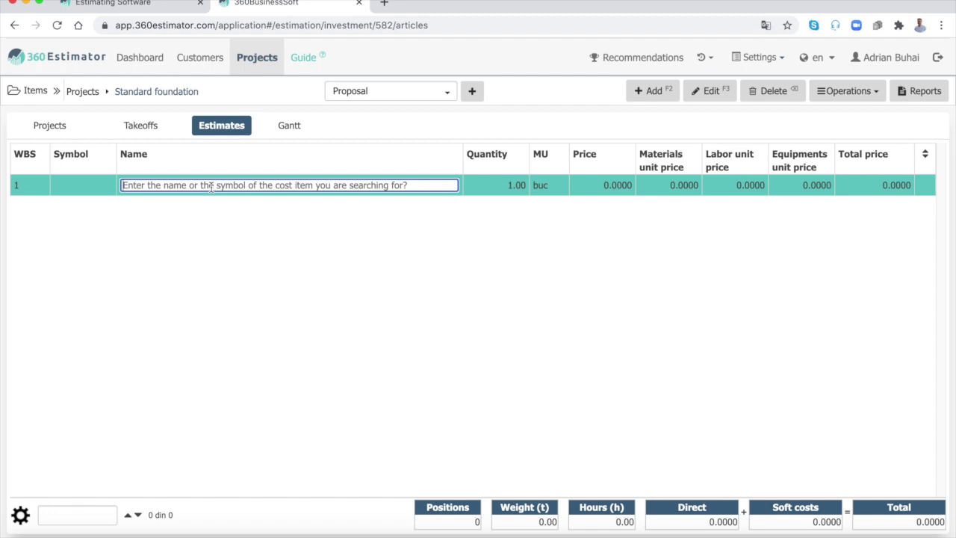
type("excavator")
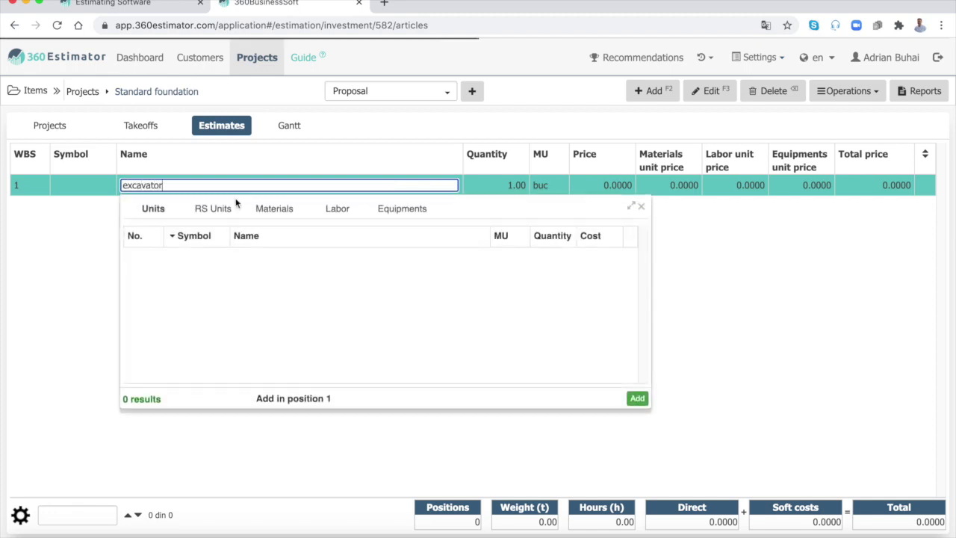
left_click(399, 266)
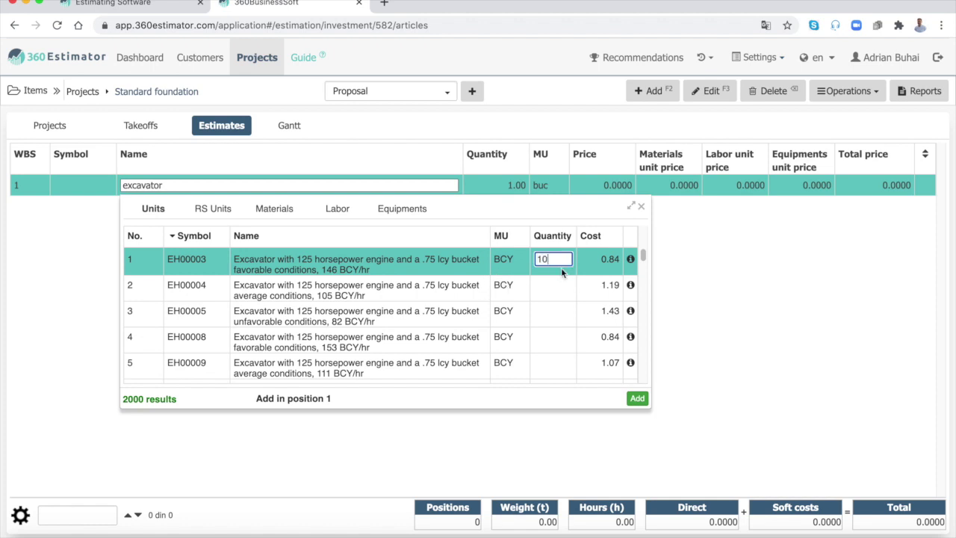
left_click(638, 400)
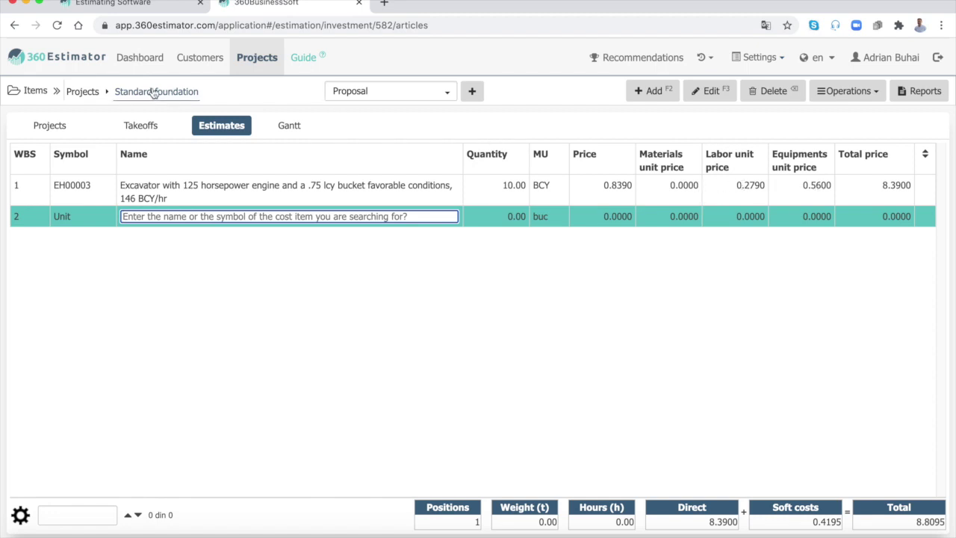
Step: Dock the item tree and browse Craftsman books > Construction > Residential division to the Concrete category
left_click(57, 92)
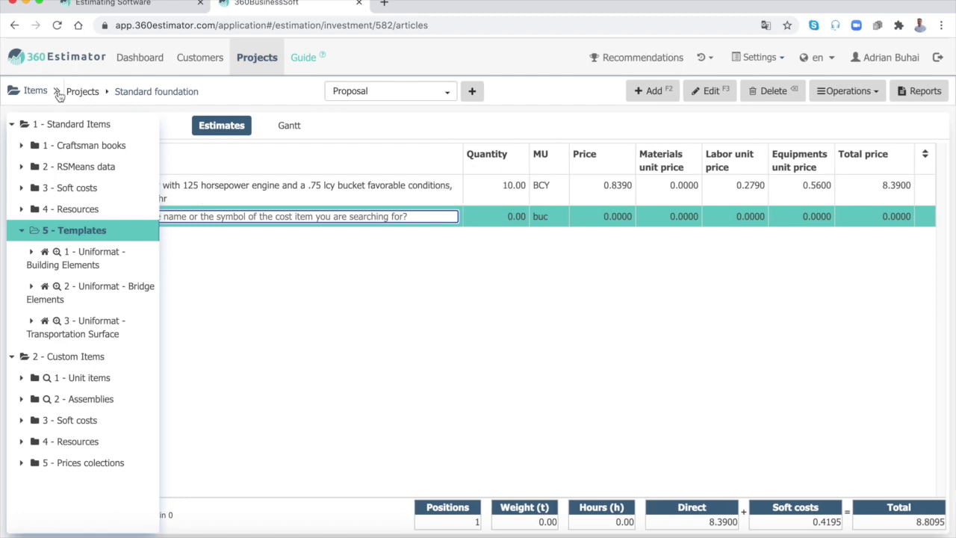
left_click(58, 93)
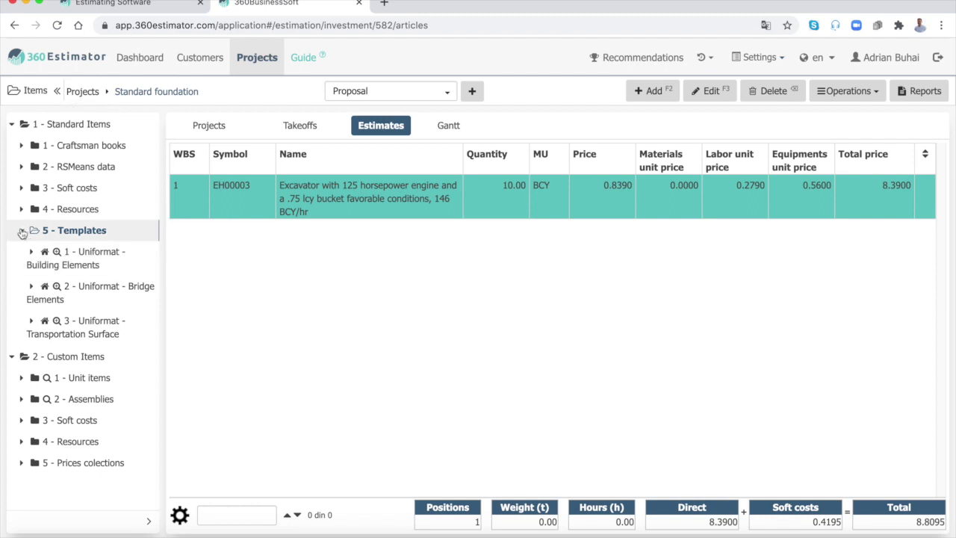
left_click(21, 230)
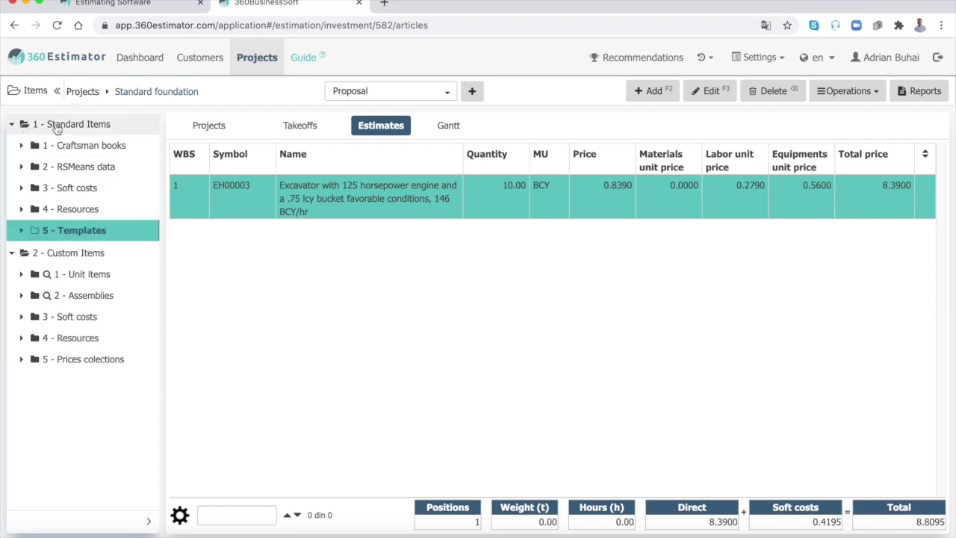
left_click(22, 147)
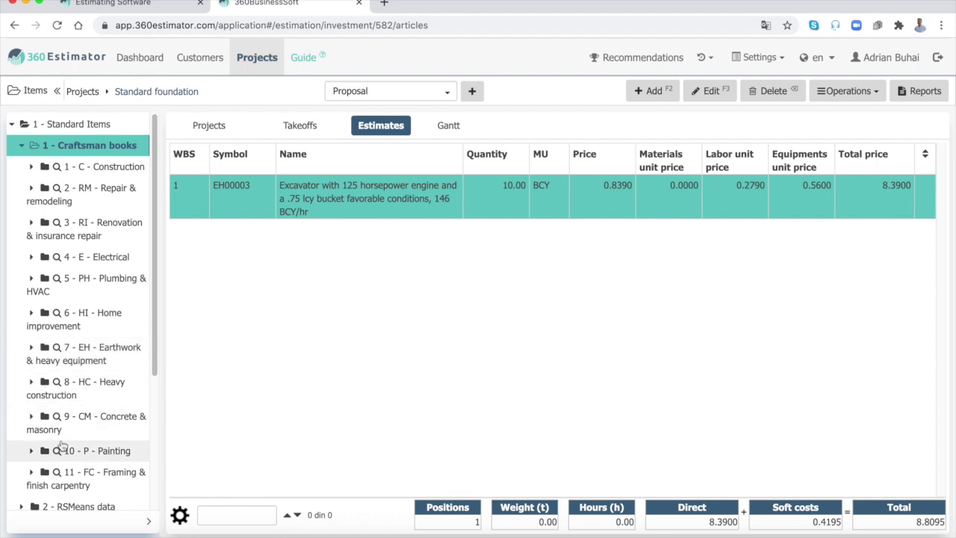
left_click(56, 450)
left_click(28, 174)
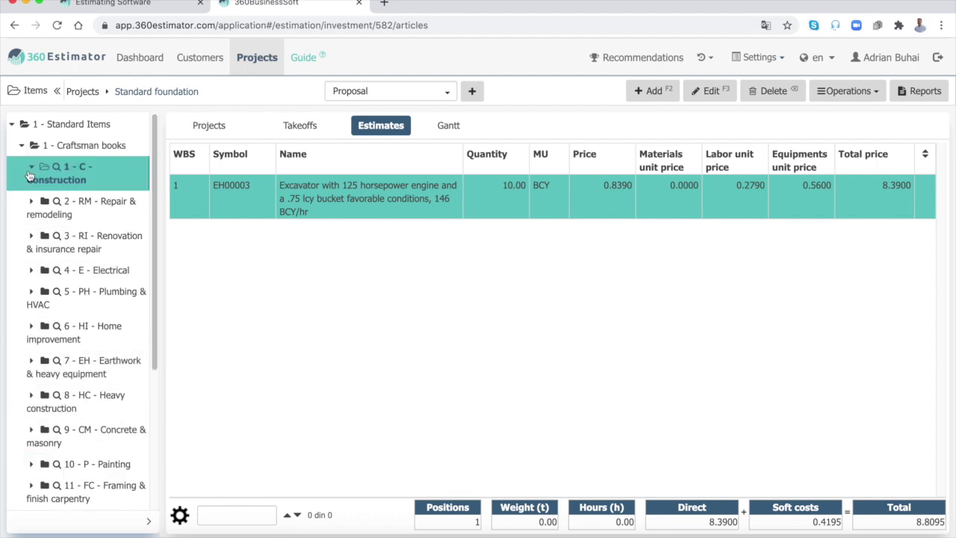
left_click(41, 208)
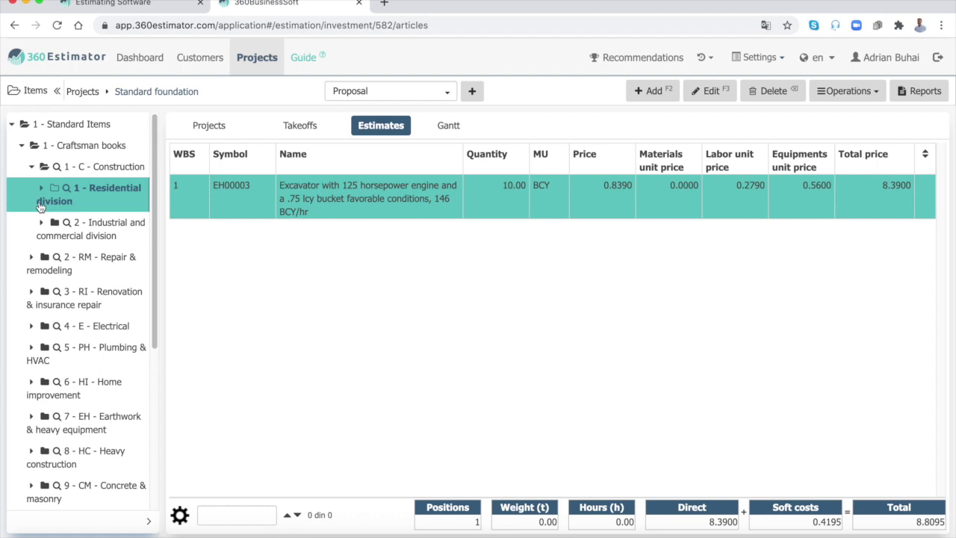
left_click(41, 191)
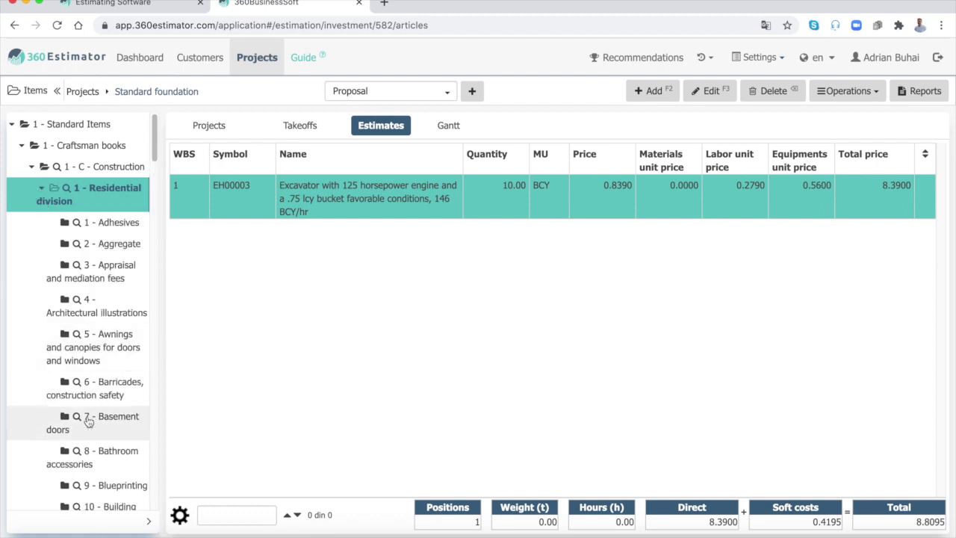
scroll(87, 420, "down", 5)
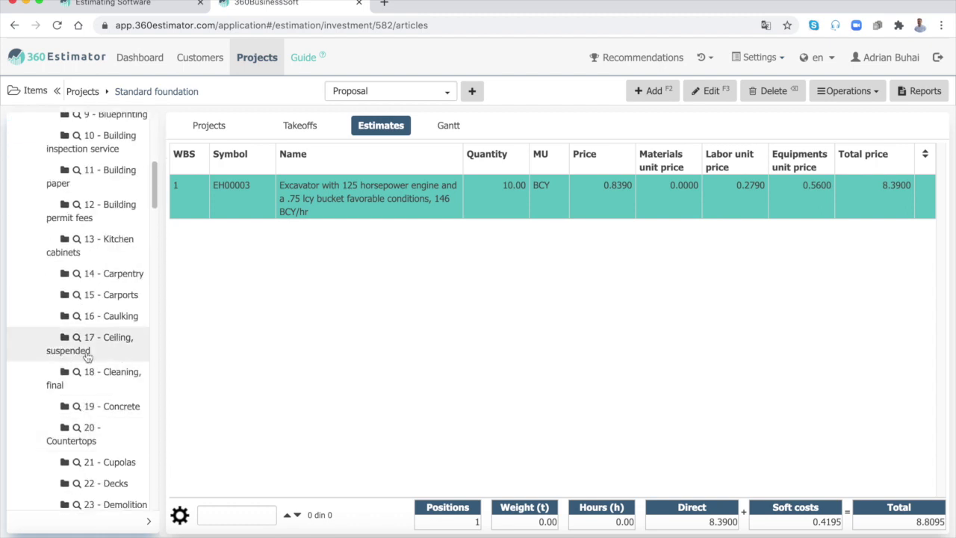
left_click(77, 407)
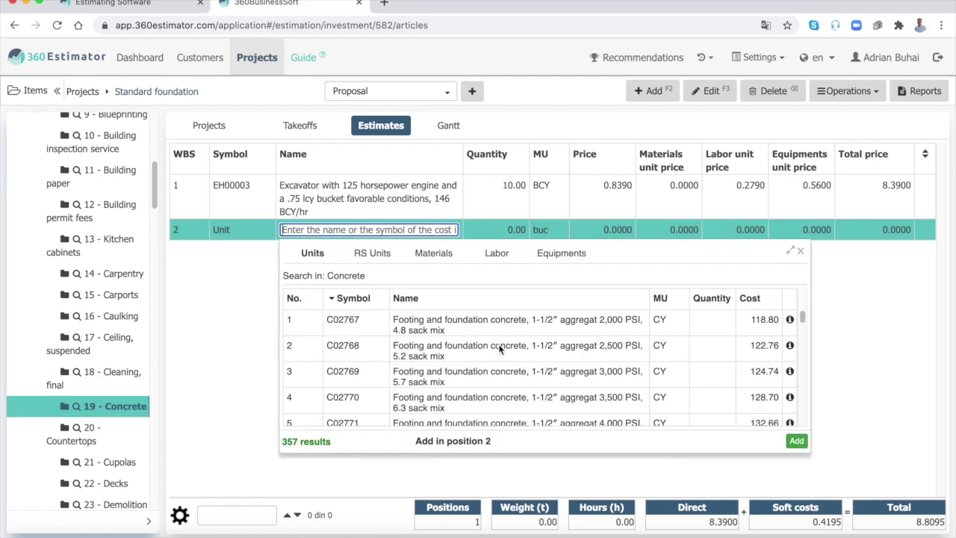
Step: Add footing concrete C02768 at quantity 10 CY and discard the empty new row
left_click(508, 346)
type("10")
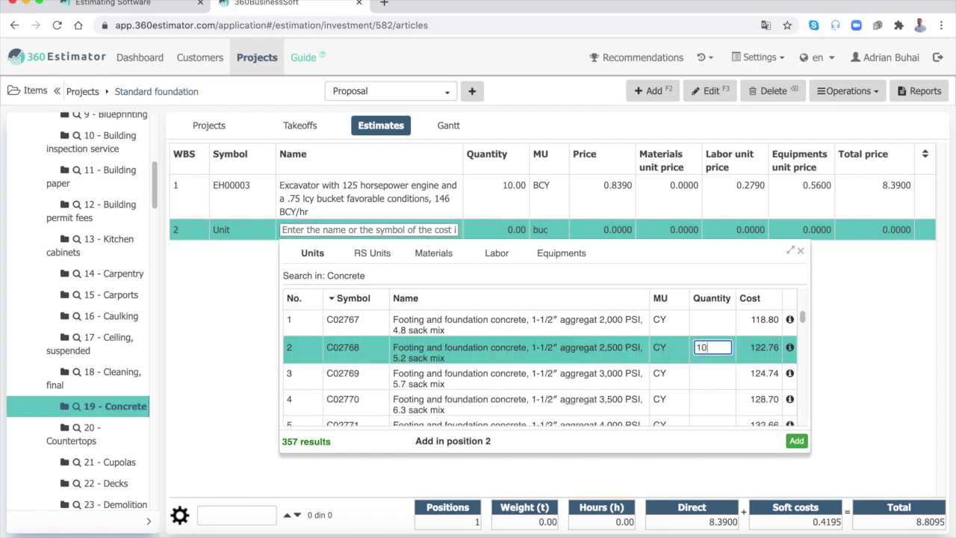
left_click(797, 441)
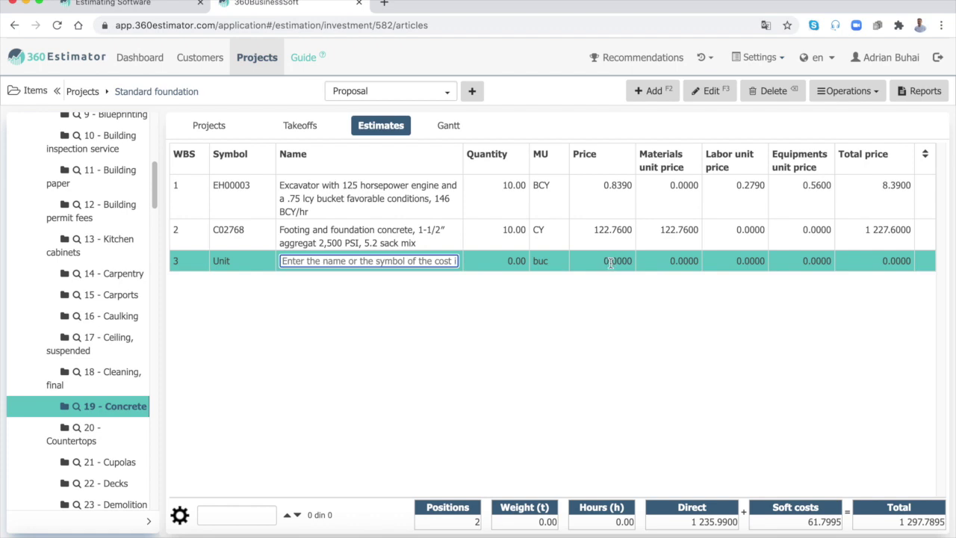
left_click(514, 231)
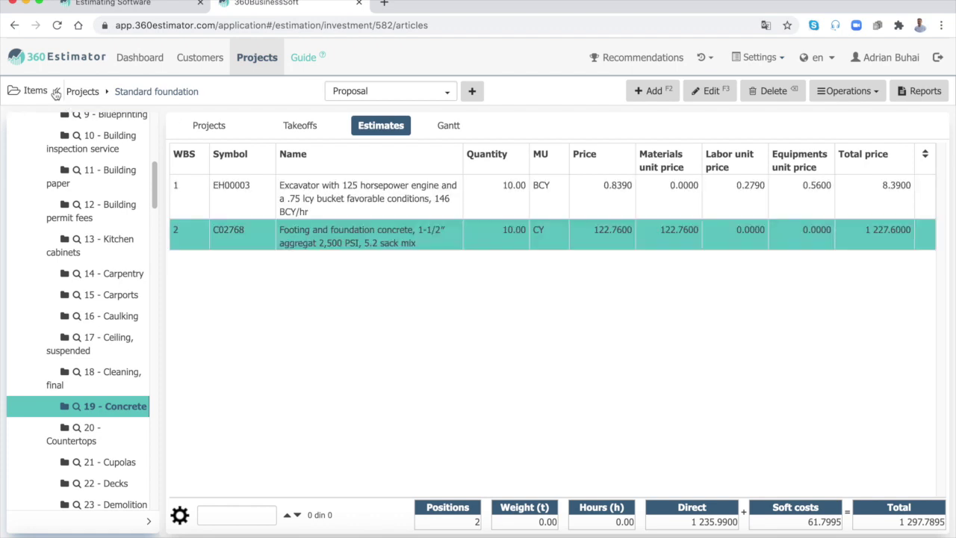
Step: Hide the item tree, open the Reports list, and review then close the exported Estimate PDF
left_click(56, 90)
left_click(919, 91)
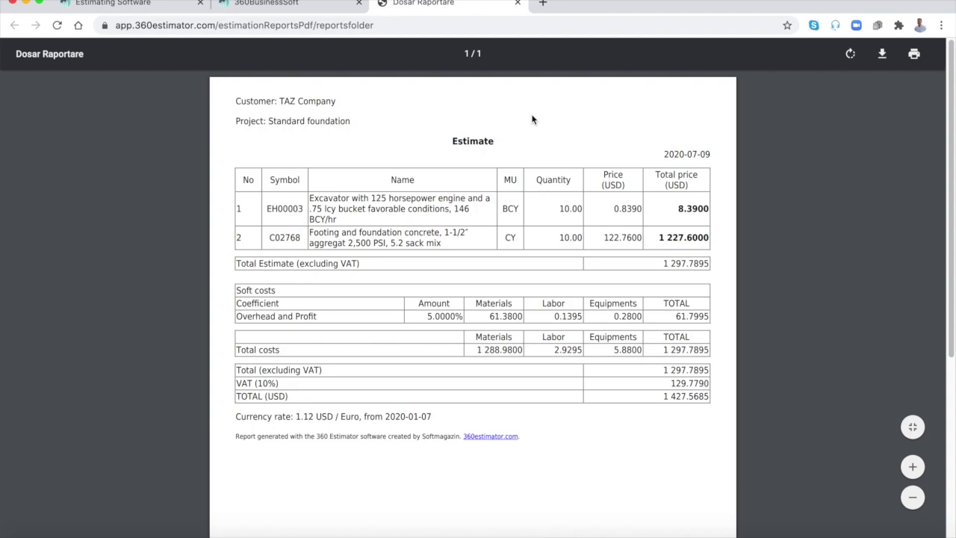
scroll(533, 150, "down", 4)
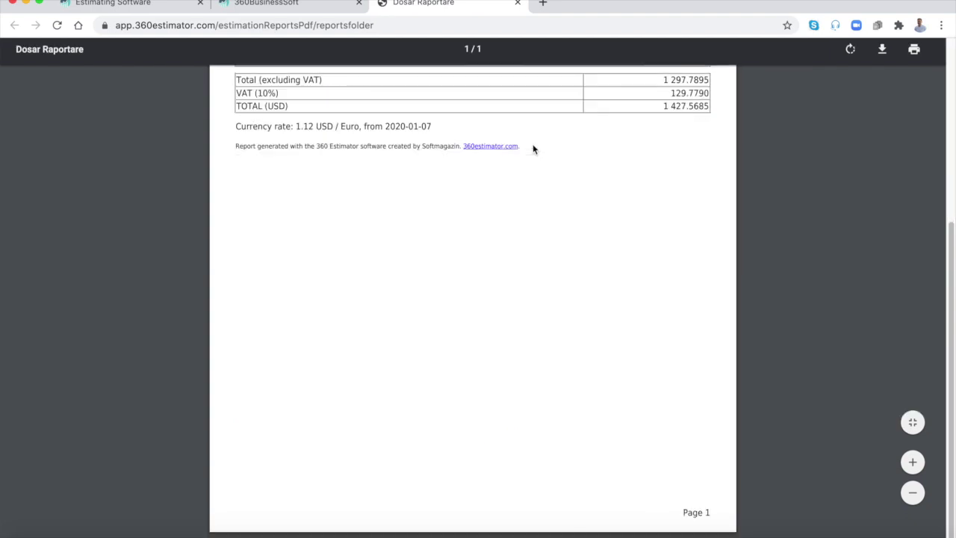
scroll(533, 212, "up", 4)
left_click(519, 3)
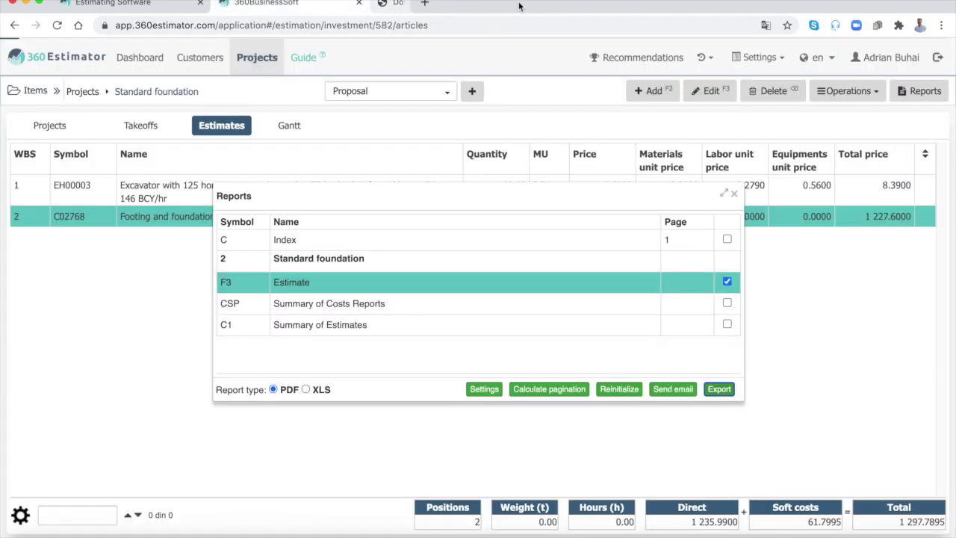
Step: Close the Reports dialog and open Quantity takeoff for row 2, concrete item C02768
left_click(735, 195)
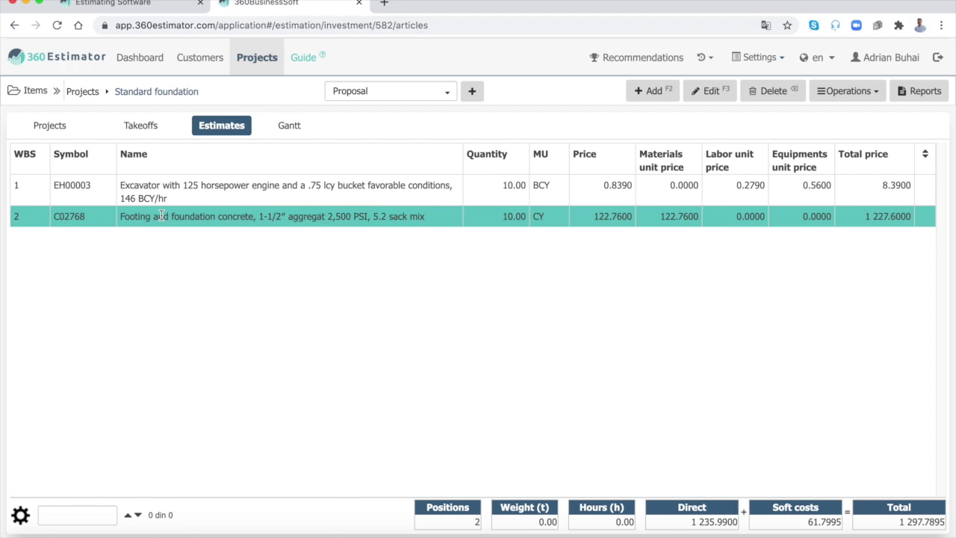
right_click(161, 216)
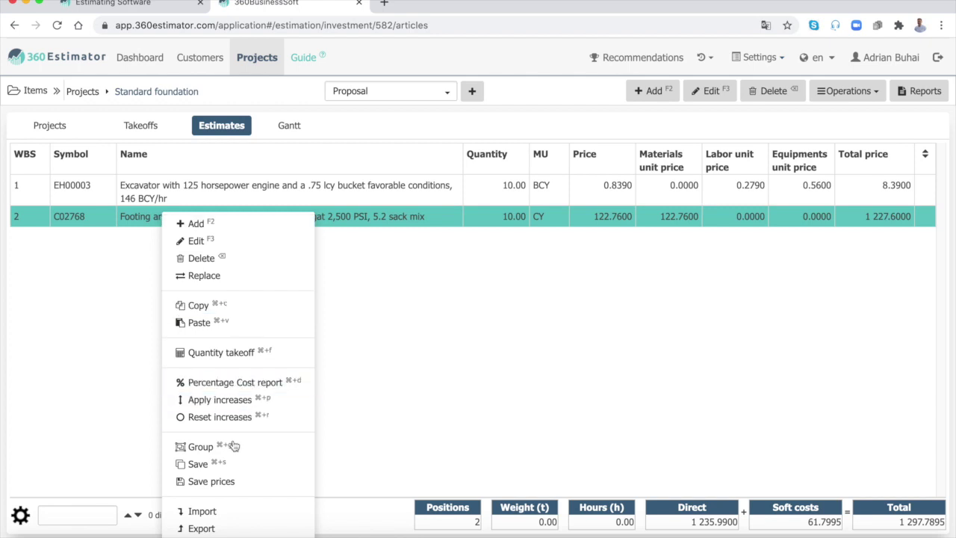
left_click(248, 355)
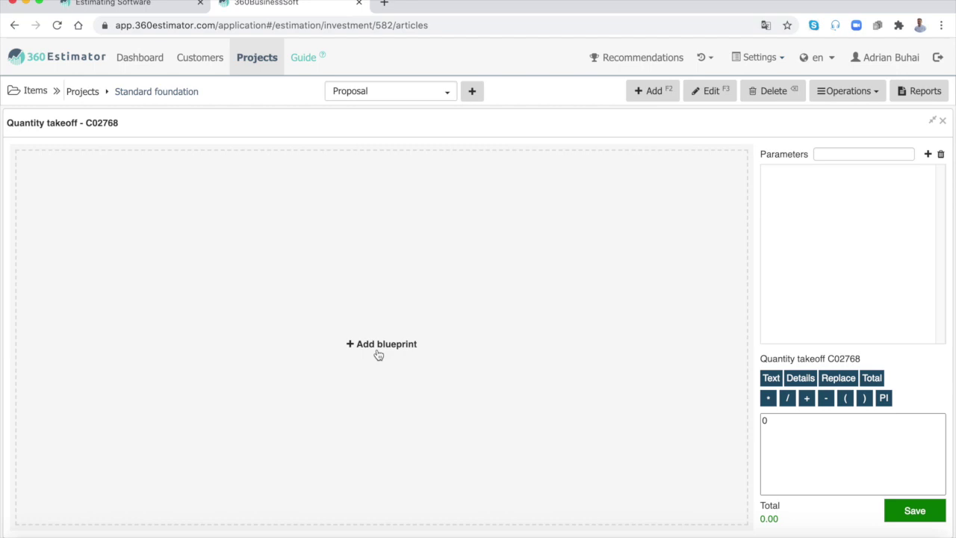
Step: Load blocks_and_tables_-_metric.pdf as the C02768 takeoff's blueprint
left_click(381, 345)
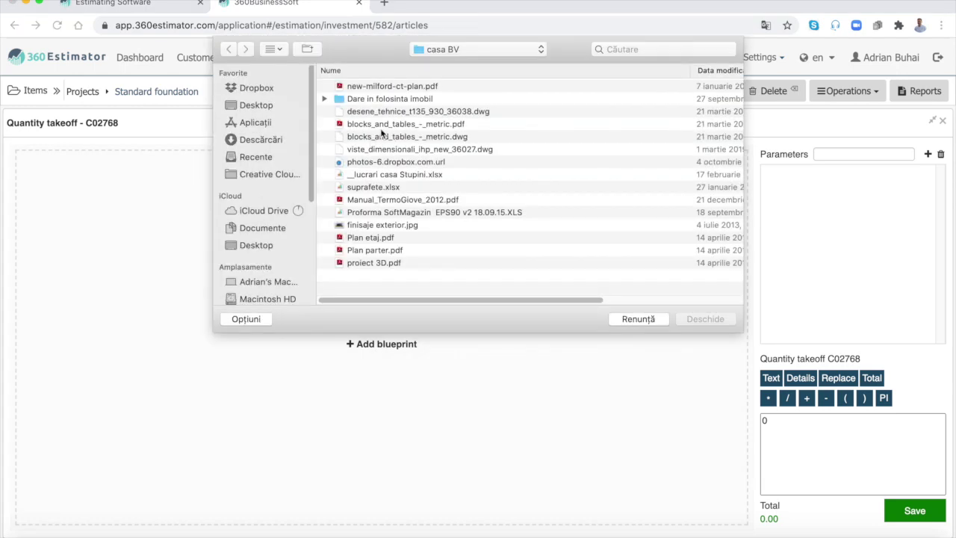
left_click(389, 124)
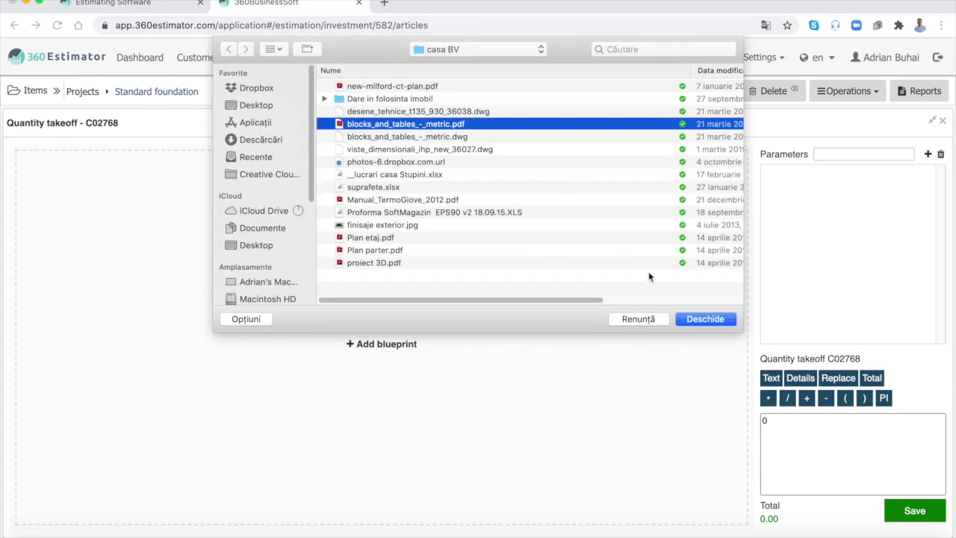
left_click(715, 319)
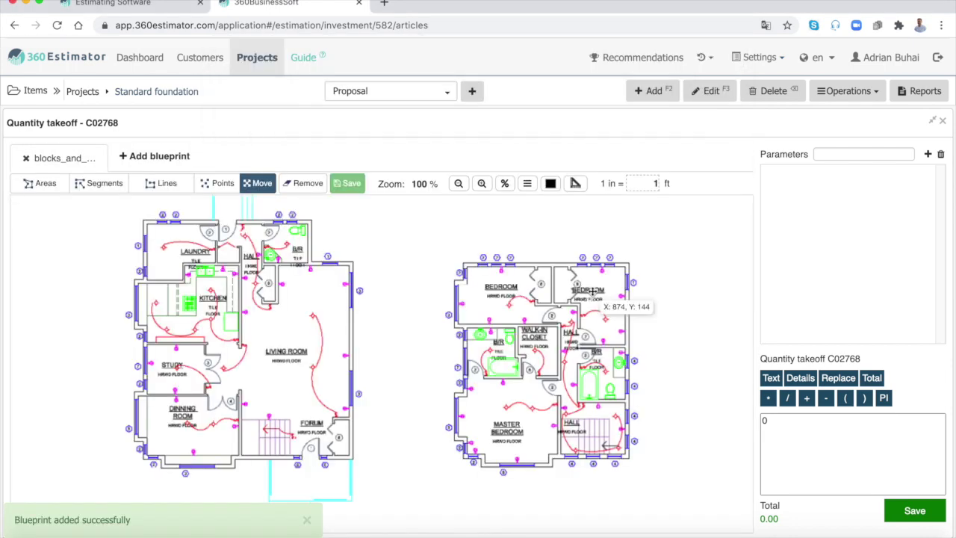
Step: Draw a 42 ft reference line along the left plan's bottom wall, giving 1 in = 13.01 ft
left_click(592, 293)
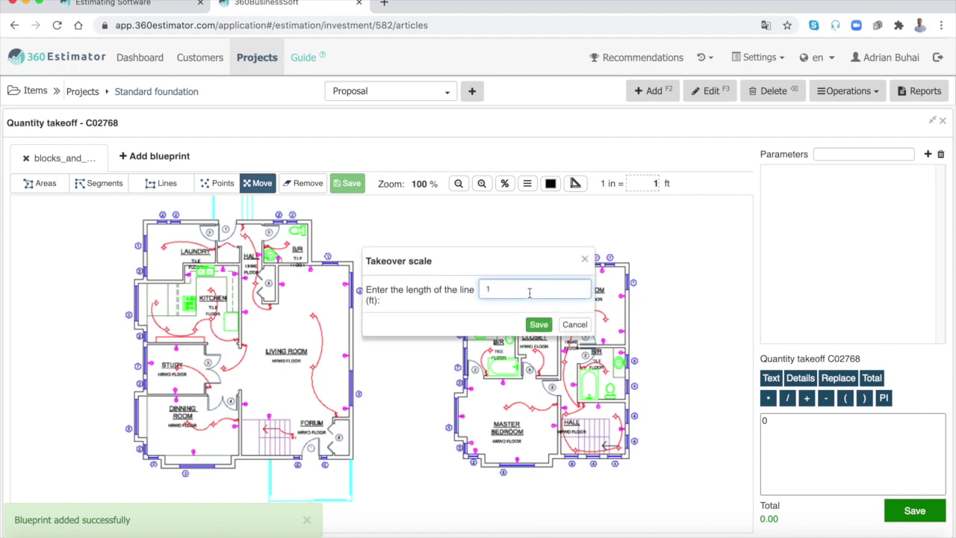
key("BackSpace")
type("4")
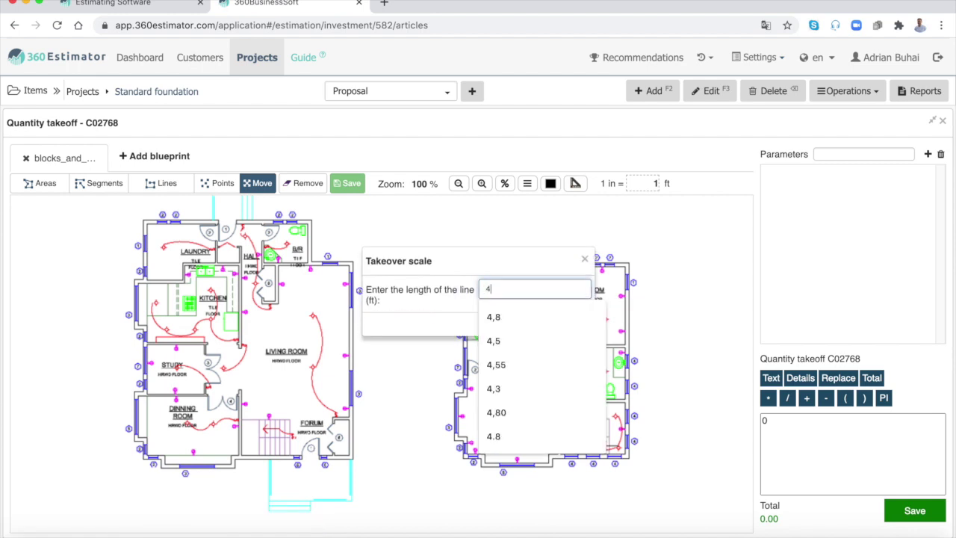
type("2")
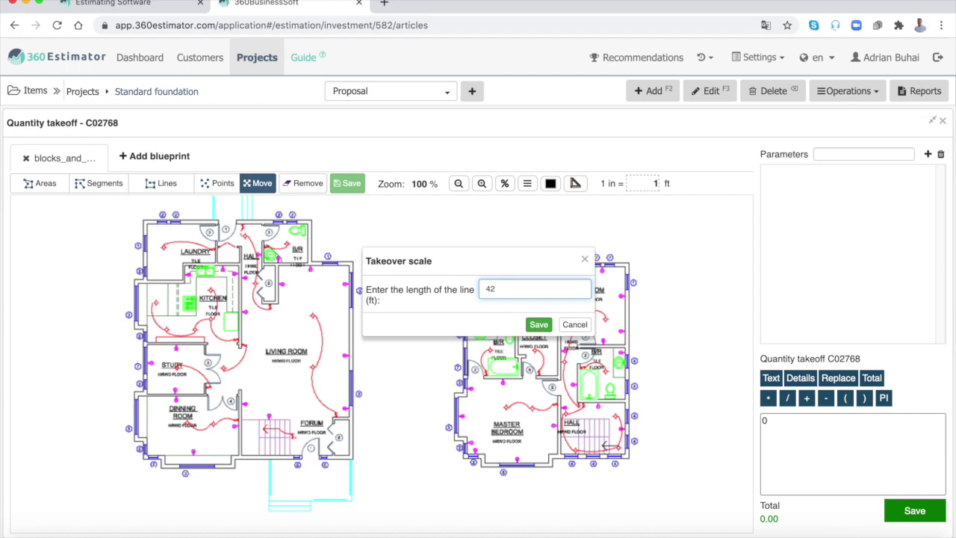
left_click(539, 324)
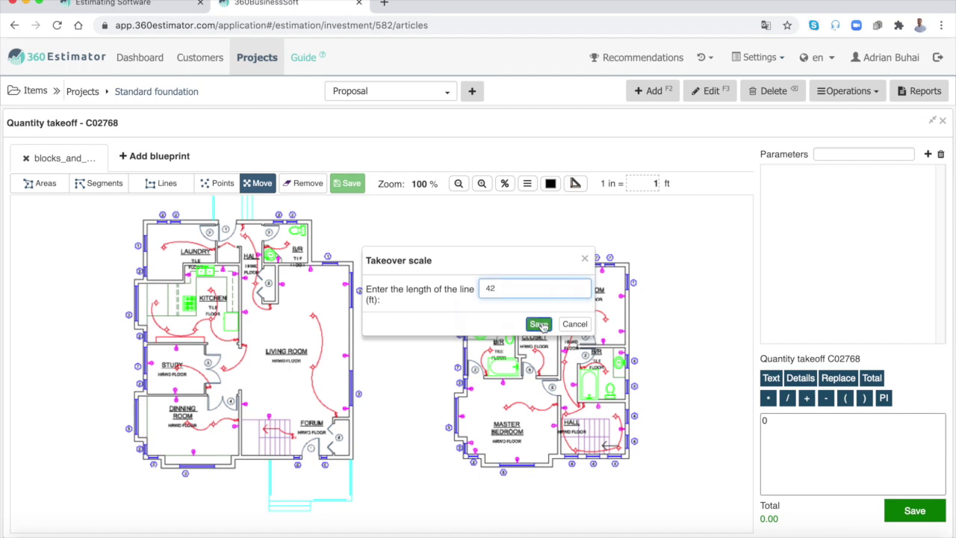
left_click(148, 458)
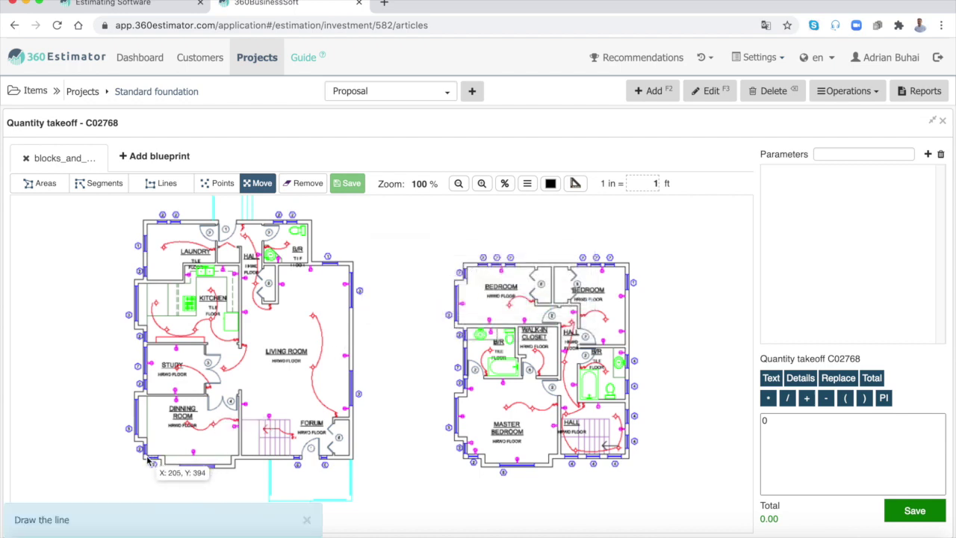
left_click(351, 458)
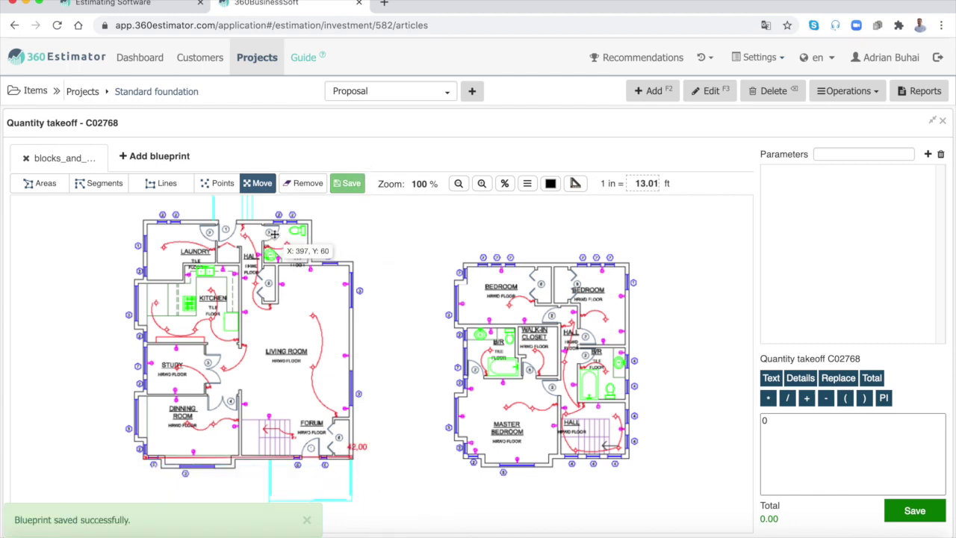
Step: Trace area A1 around the six corners of the left floor plan, 1 845.8167, and save it
left_click(39, 185)
scroll(439, 196, "up", 1)
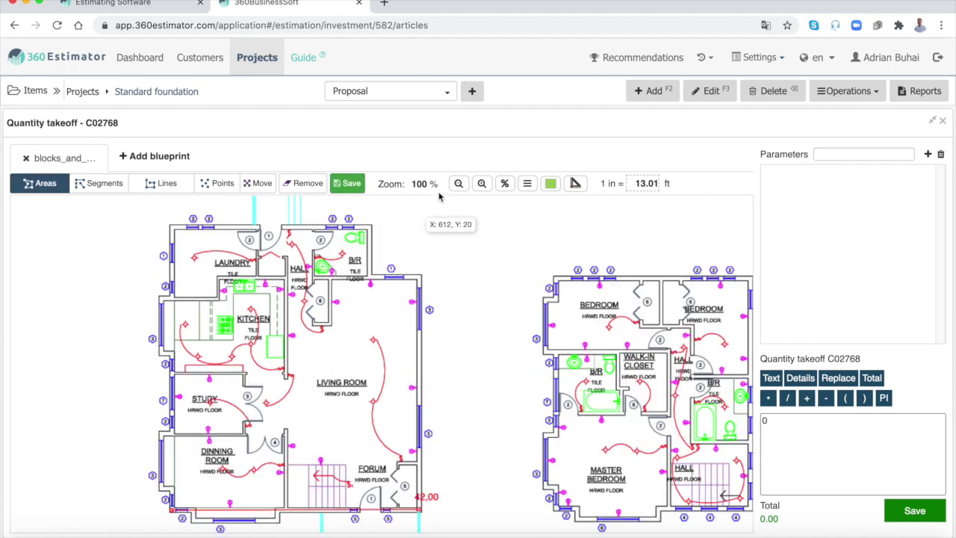
left_click(173, 230)
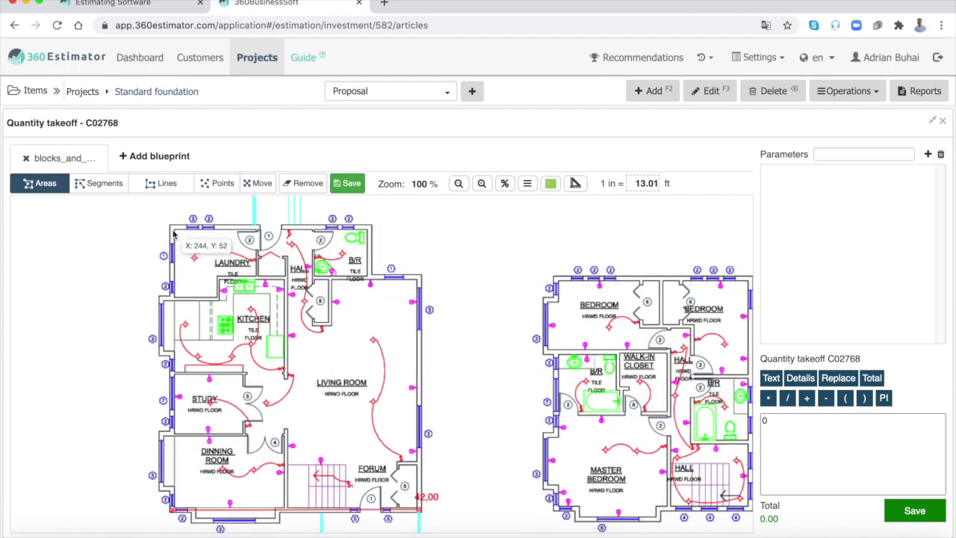
left_click(370, 228)
left_click(372, 278)
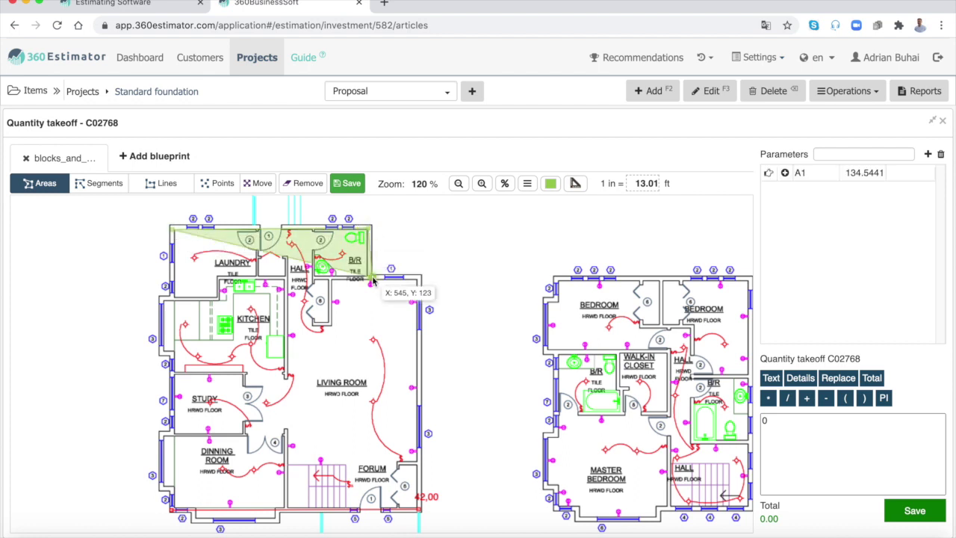
left_click(421, 279)
left_click(419, 510)
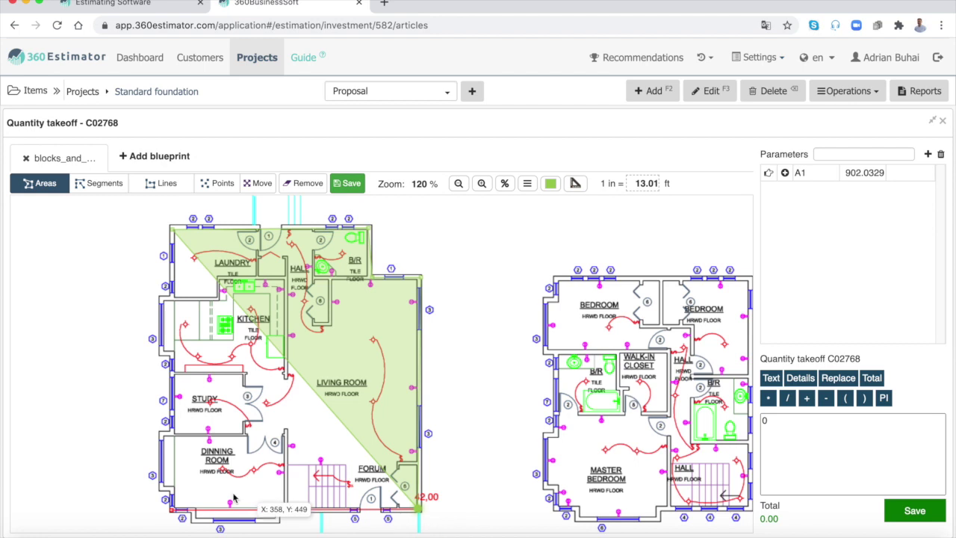
left_click(174, 510)
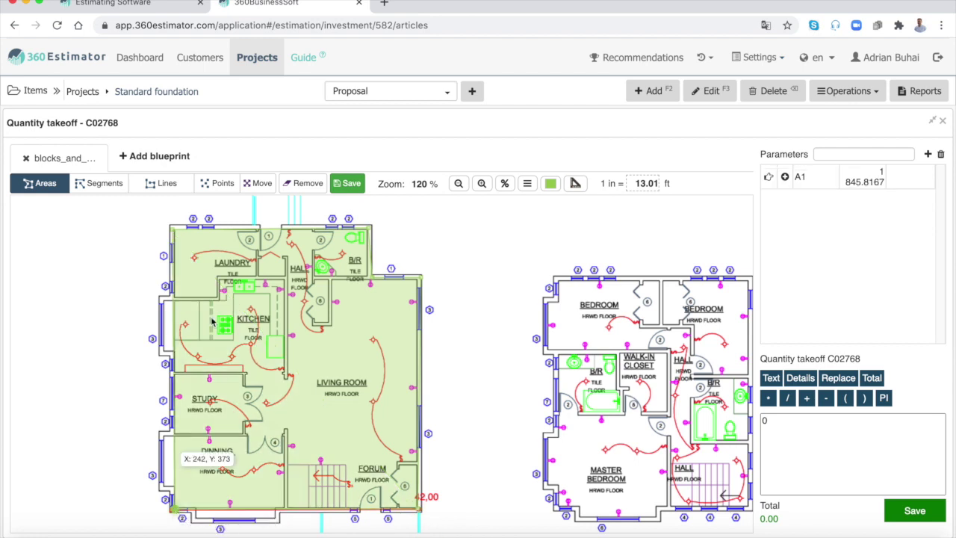
left_click(348, 181)
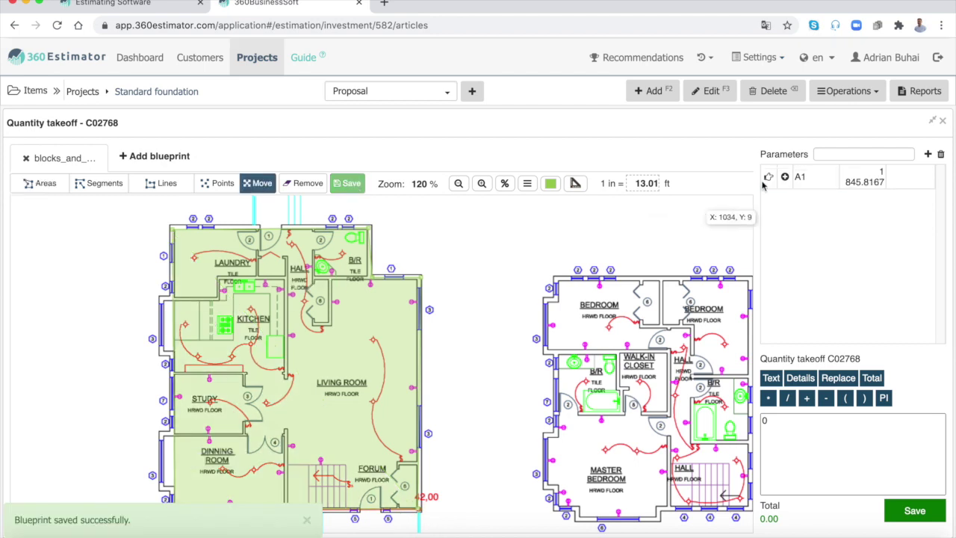
Step: Rename area parameter A1 to bedroom1
double_click(805, 177)
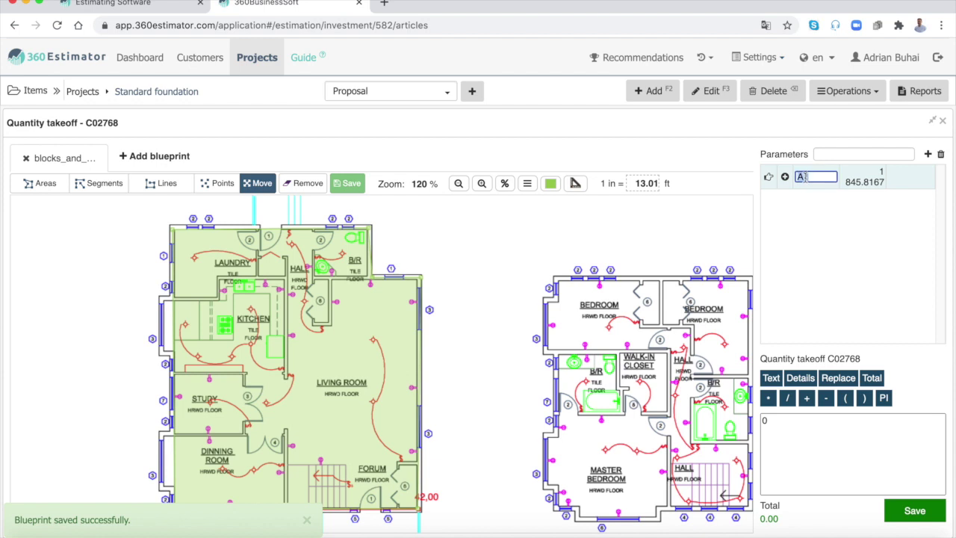
type("bedro")
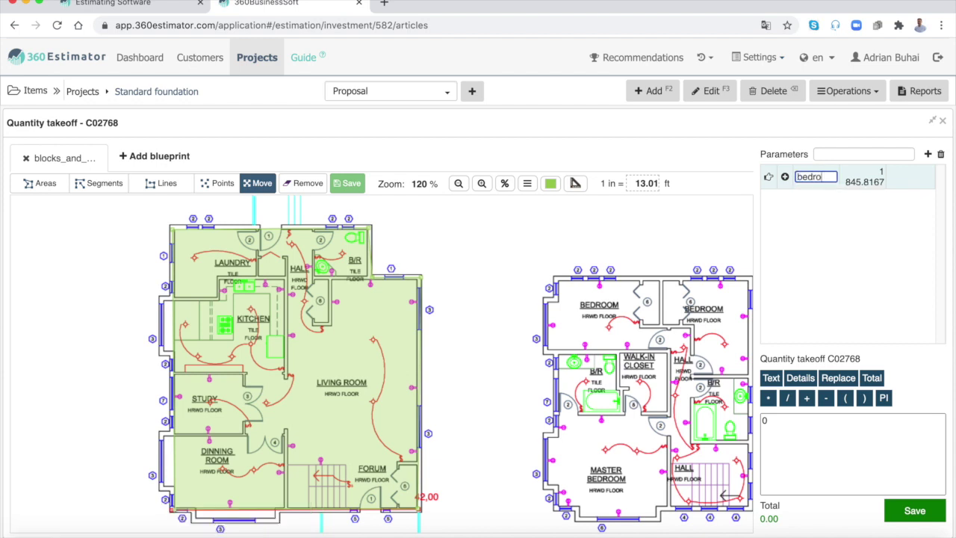
type("om1")
key("Return")
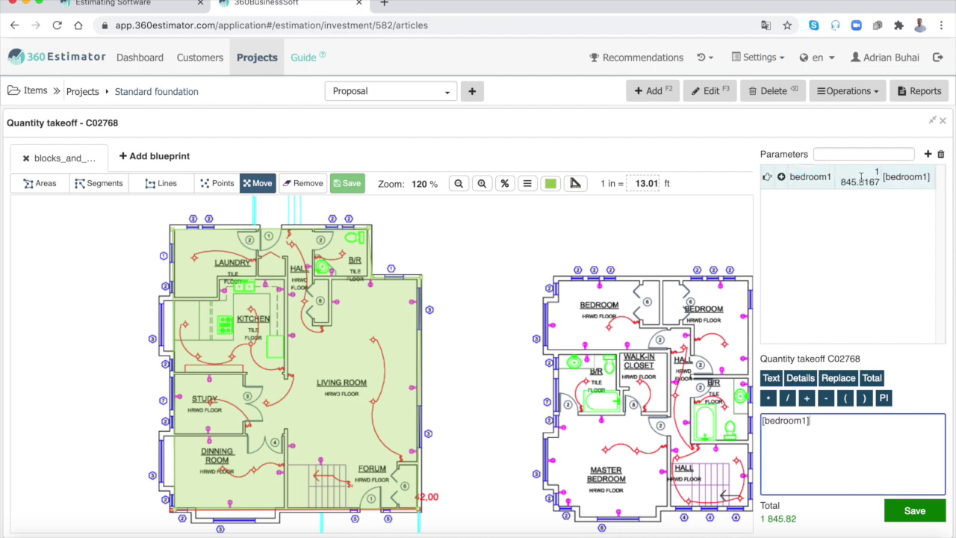
Step: Set the C02768 concrete quantity from formula [bedroom1]*0,8/27, giving 54.69 CY
left_click(853, 178)
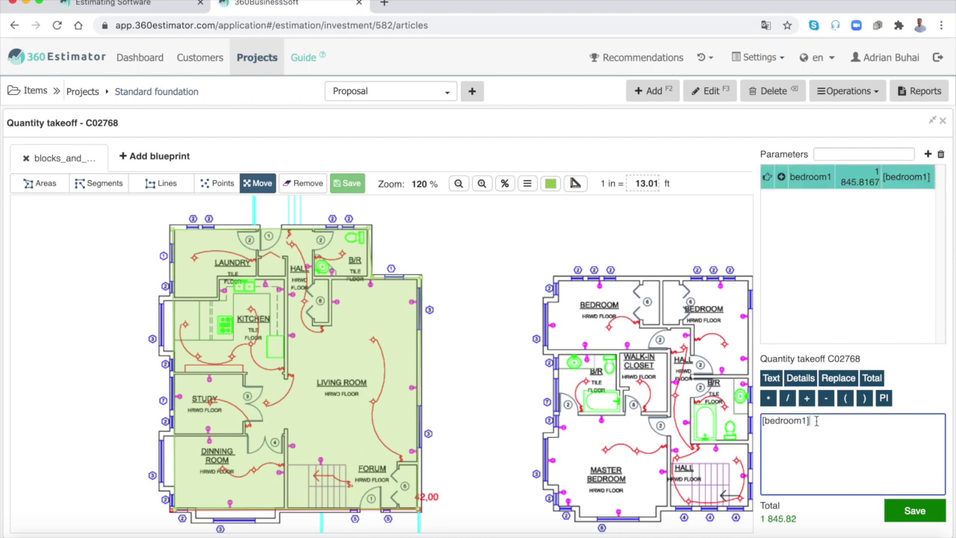
left_click(769, 399)
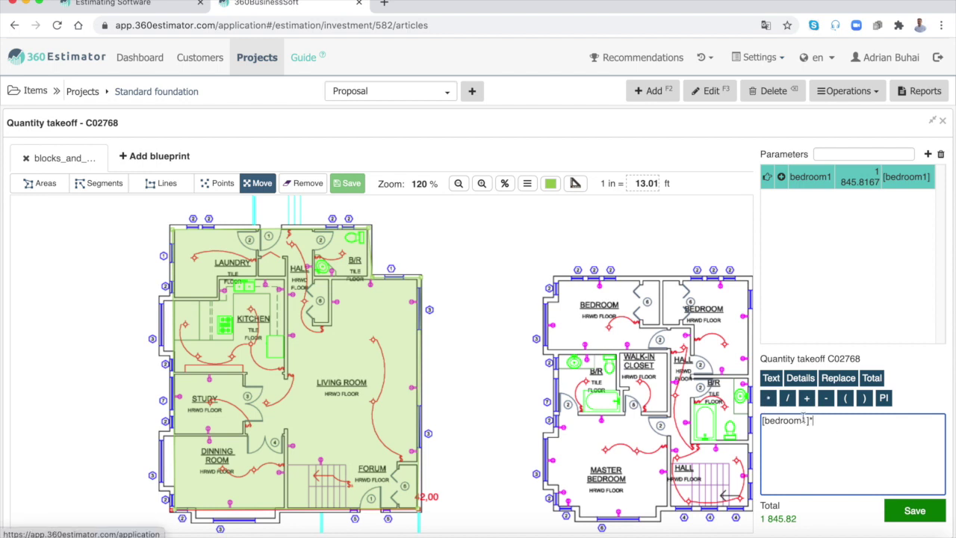
type("0,8")
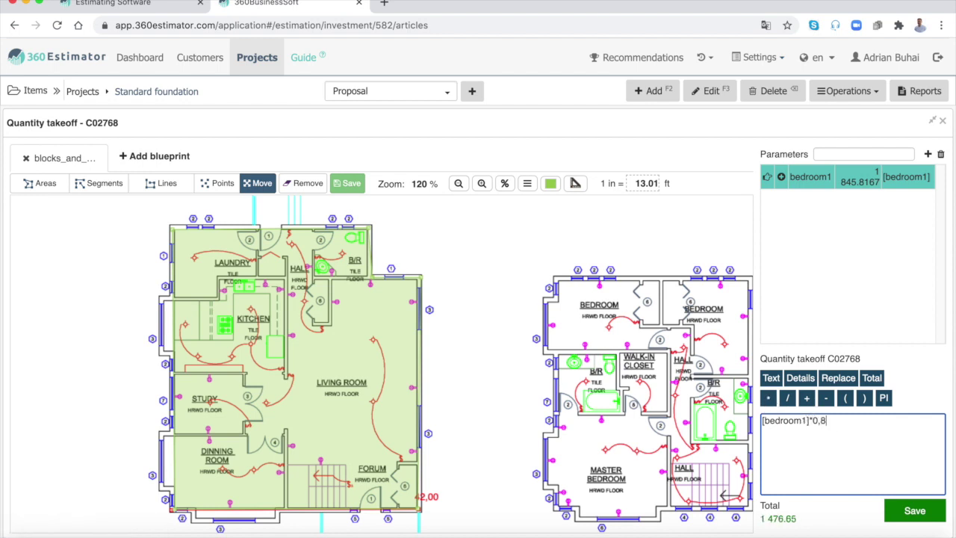
left_click(787, 399)
type("2")
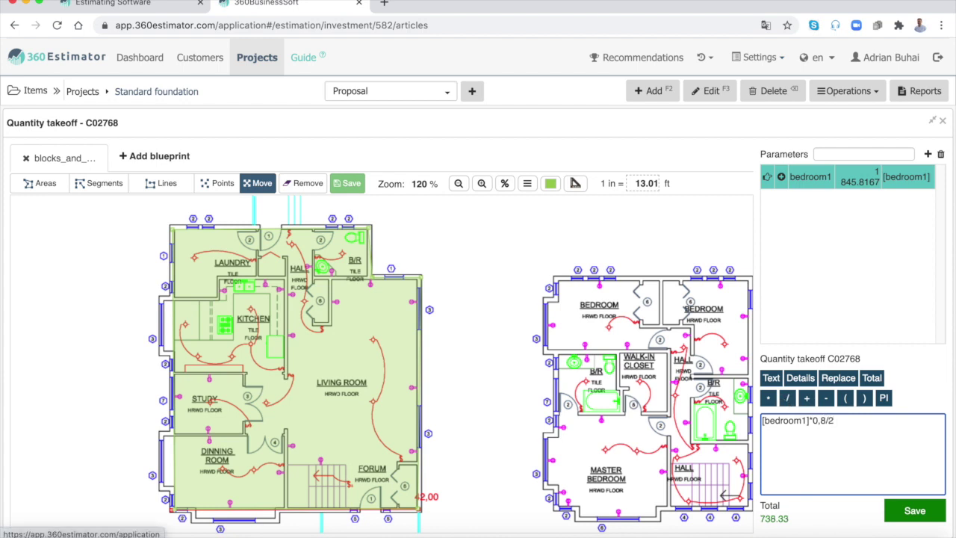
type("7")
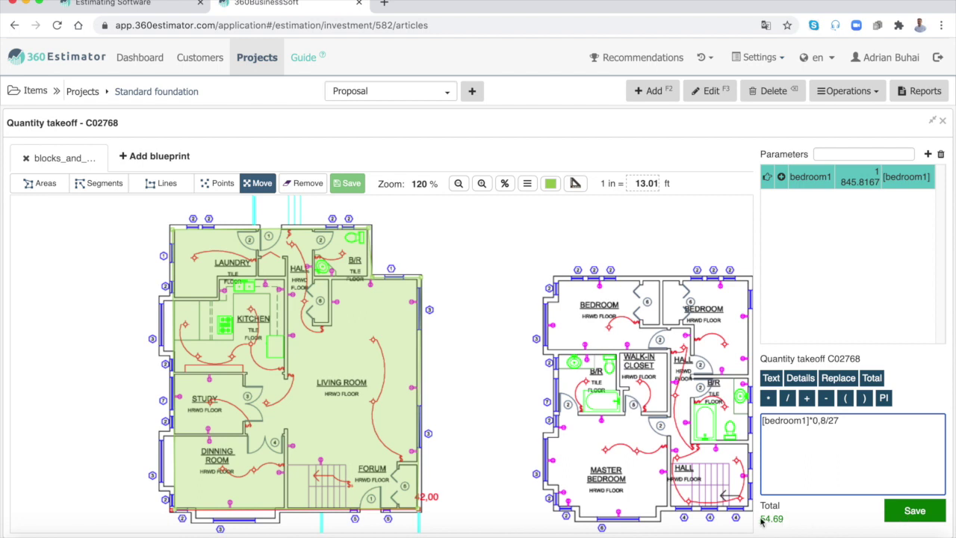
left_click(913, 511)
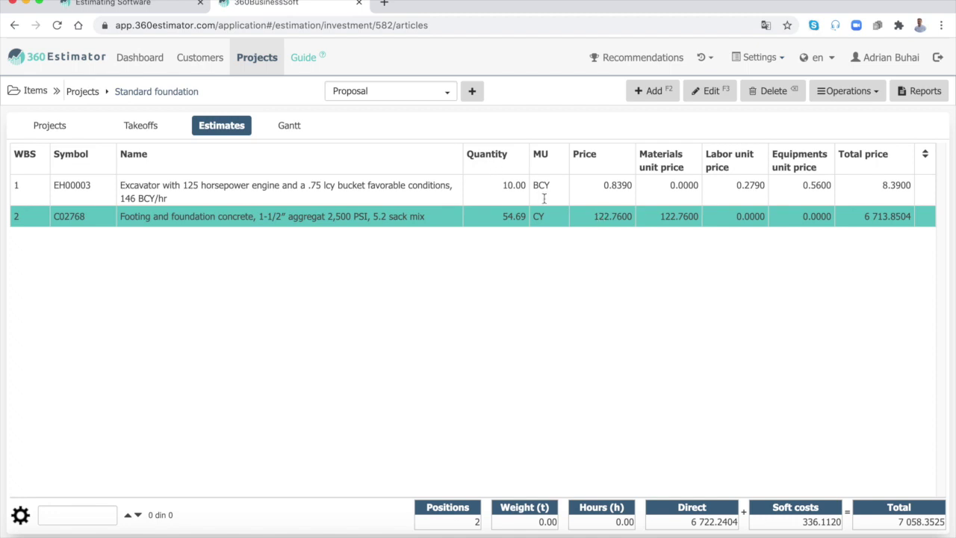
Step: Enter 10 as the labor unit price on the C02768 footing concrete row
left_click(756, 218)
left_click(269, 211)
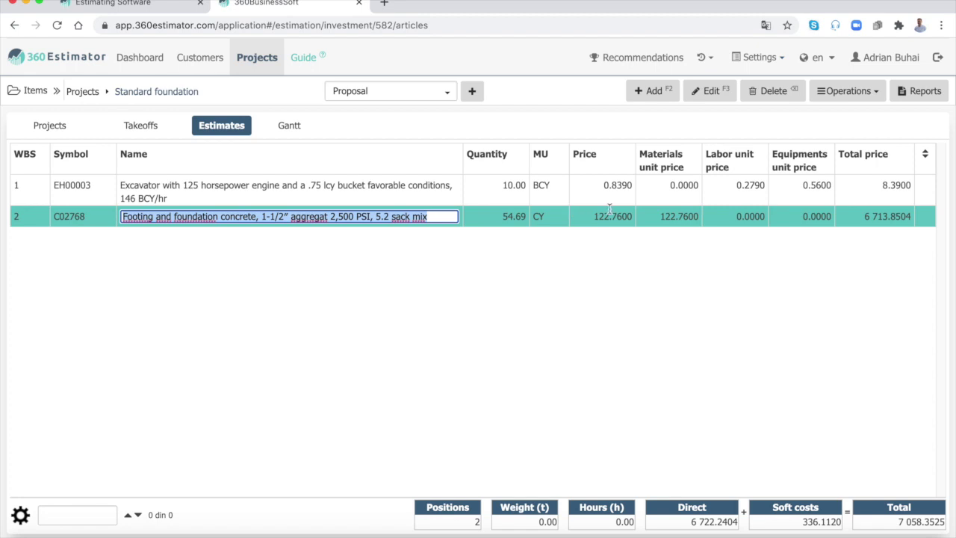
left_click(741, 218)
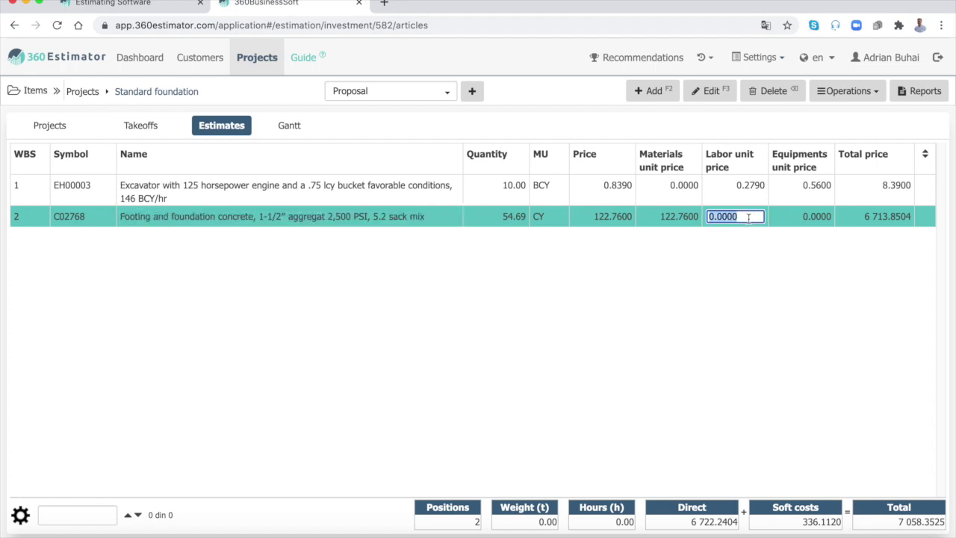
left_click(774, 254)
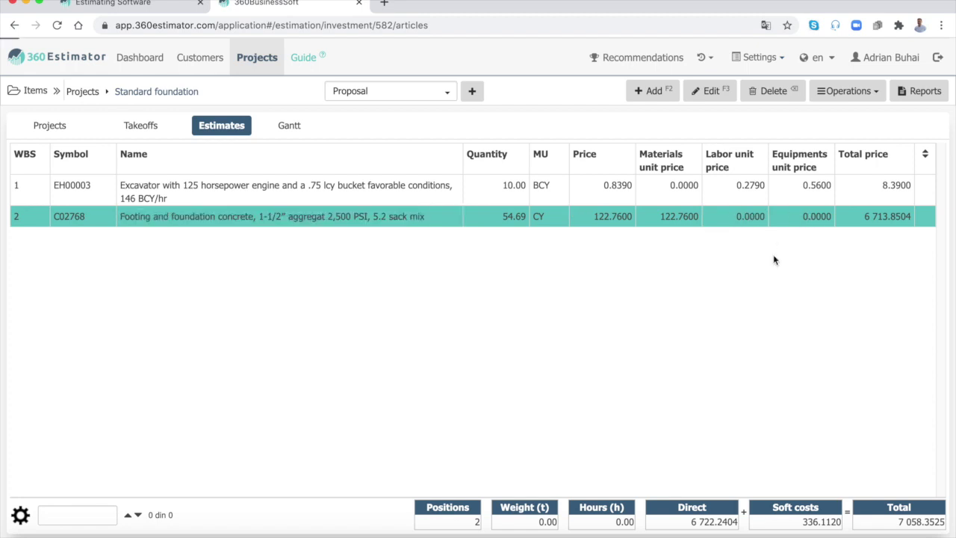
left_click(744, 218)
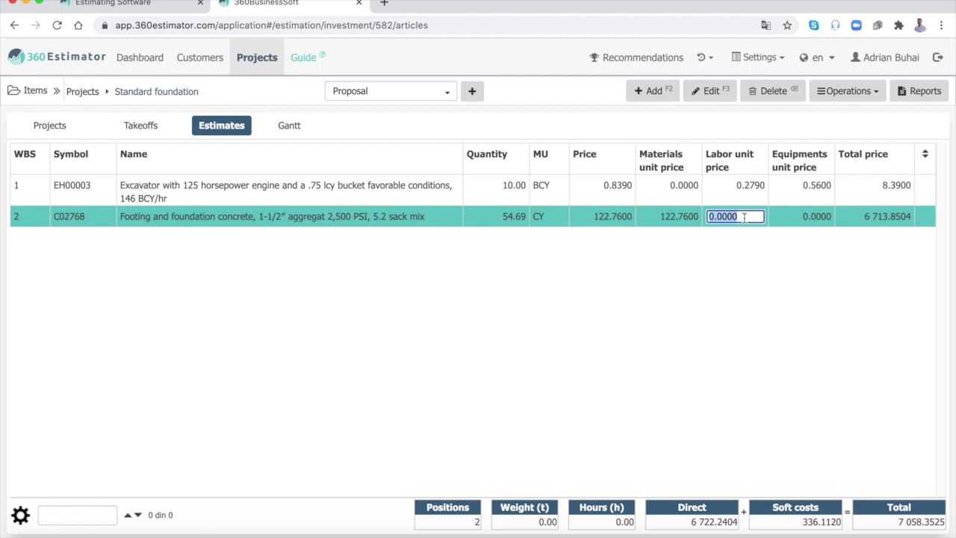
type("10")
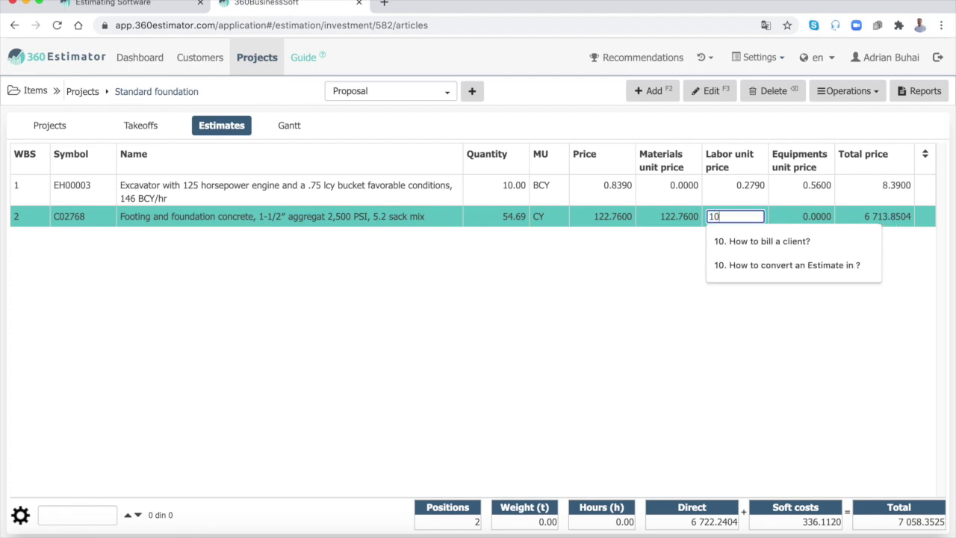
key("Return")
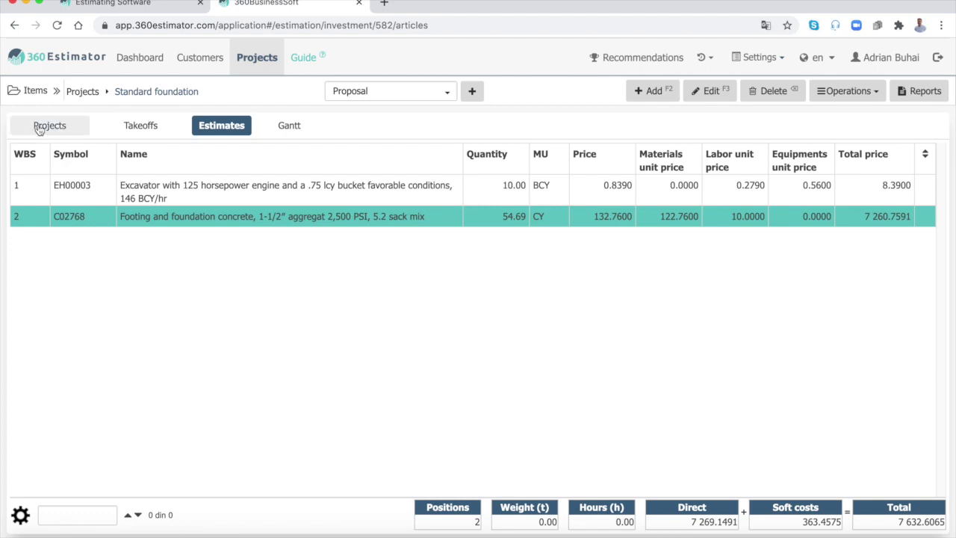
Step: In the Gantt schedule, give the excavator task 20 hours and 2 workers
left_click(294, 126)
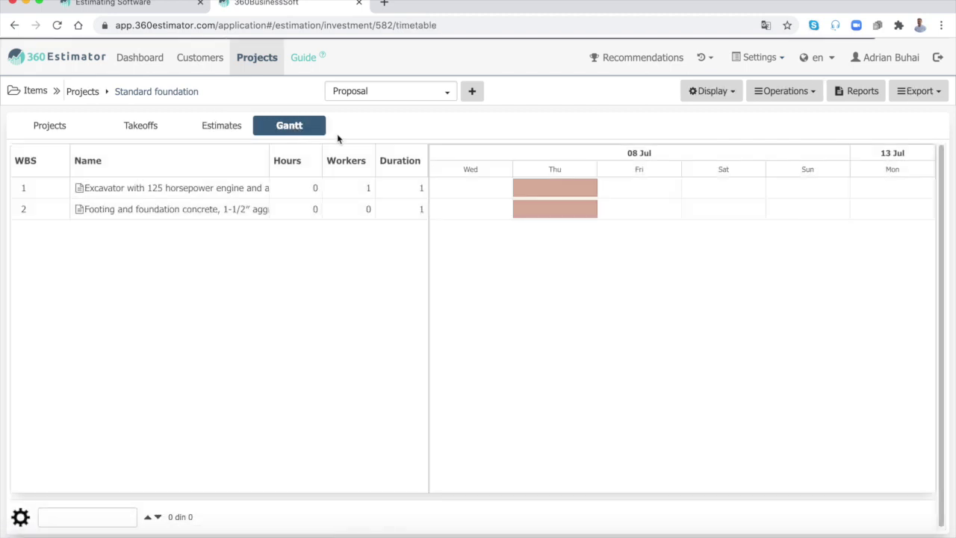
left_click(314, 188)
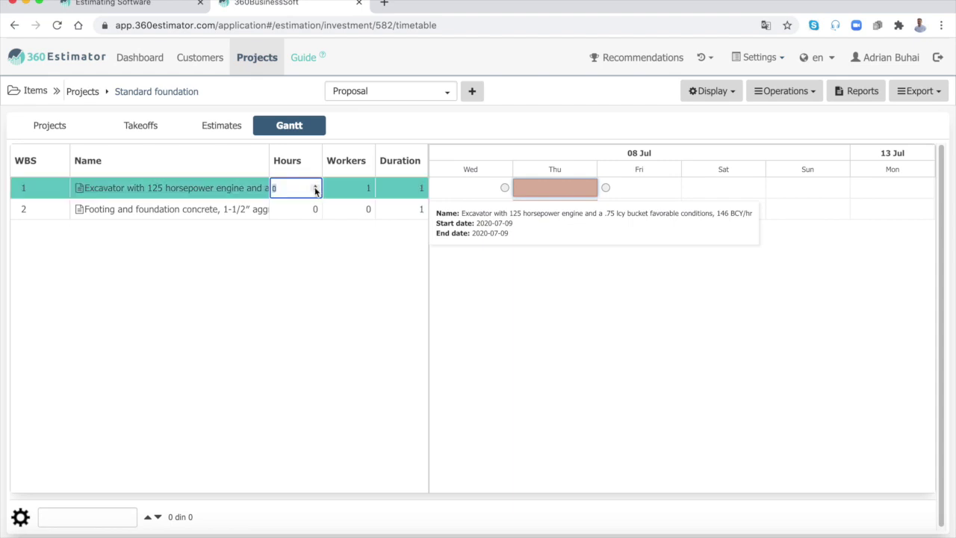
key("Return")
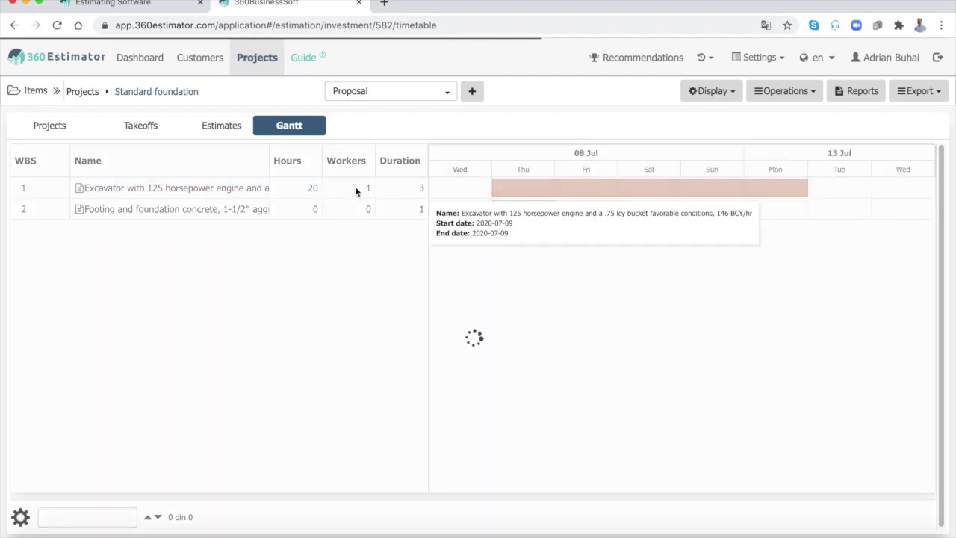
left_click(366, 189)
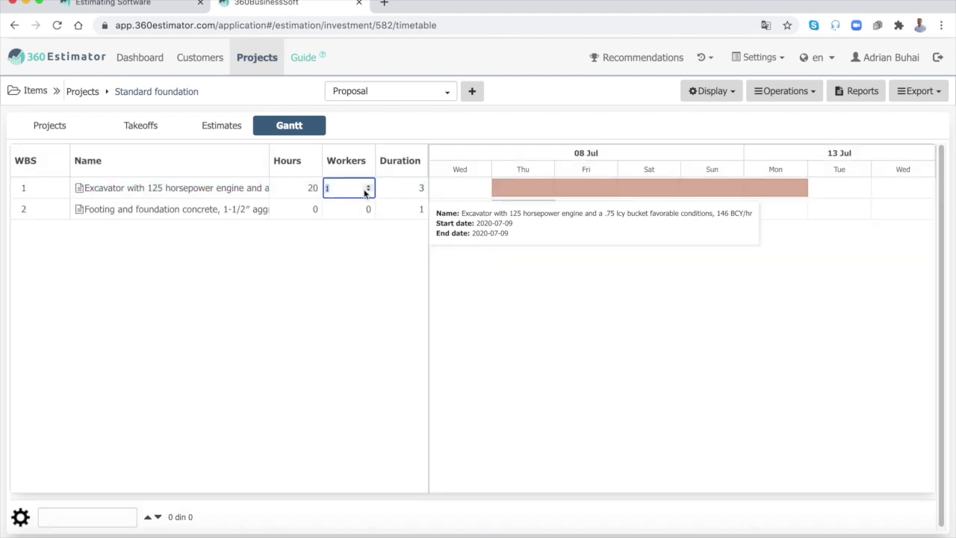
type("2")
key("Return")
Step: Give the footing concrete task 30 hours and 2 workers
left_click(313, 210)
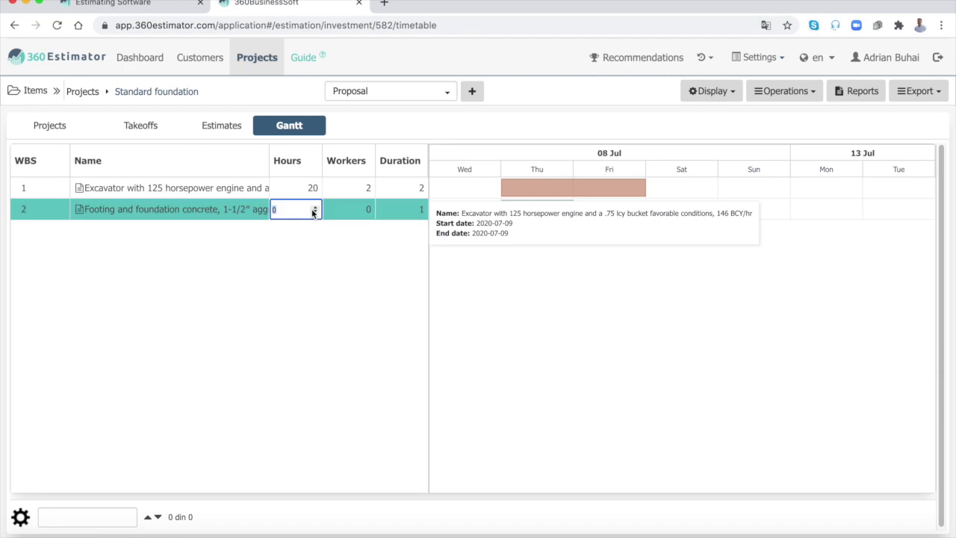
type("30")
key("Return")
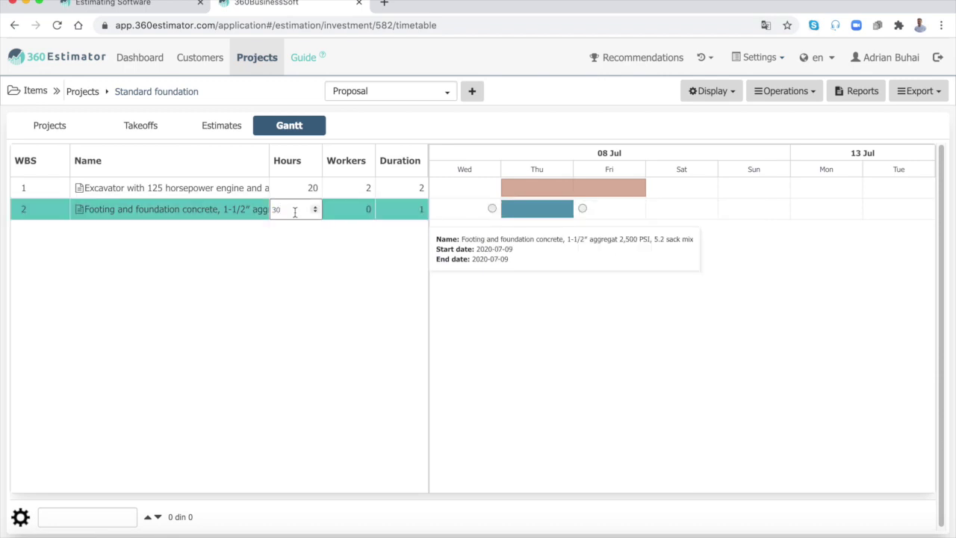
left_click(338, 225)
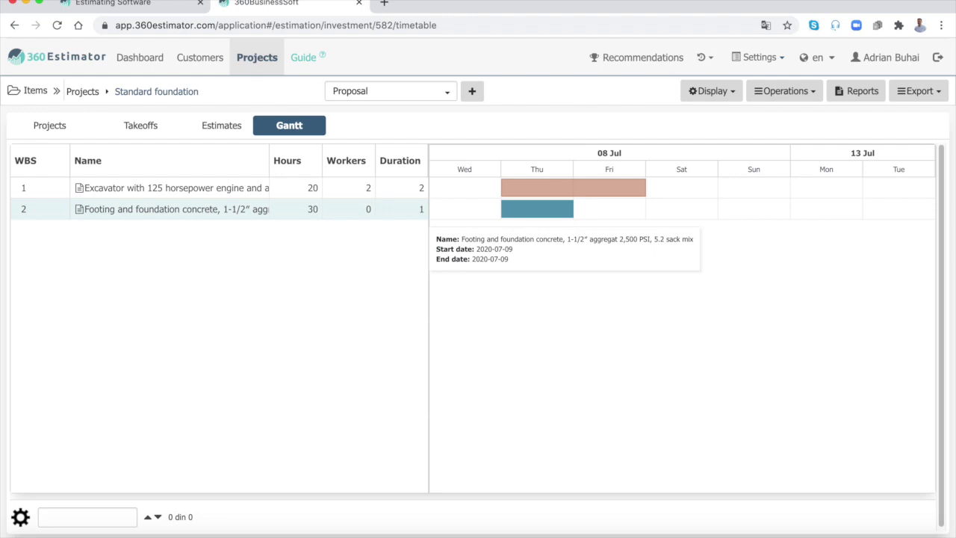
left_click(366, 209)
type("2")
key("Return")
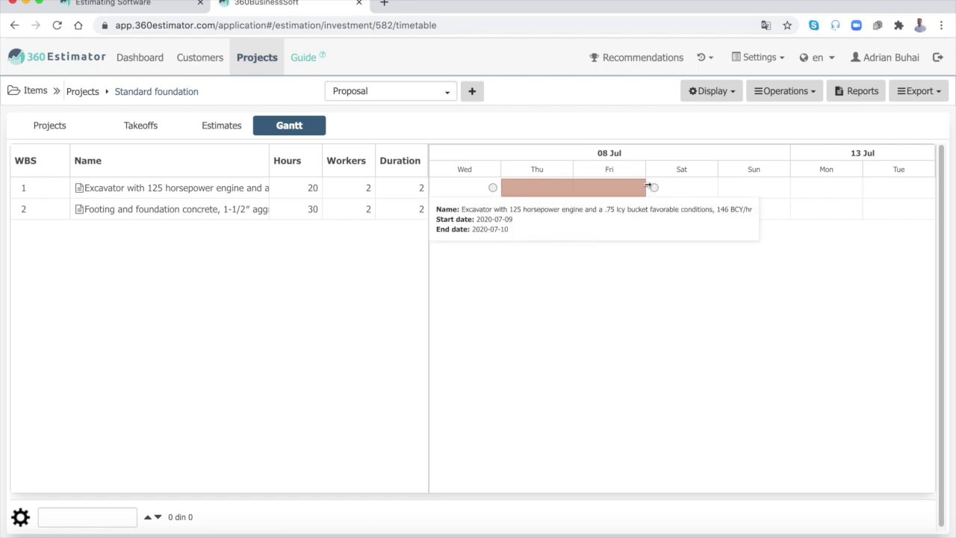
Step: Extend the excavator bar to Monday, shorten footing concrete to one day, and link footing after excavation
left_click_drag(649, 186, 862, 188)
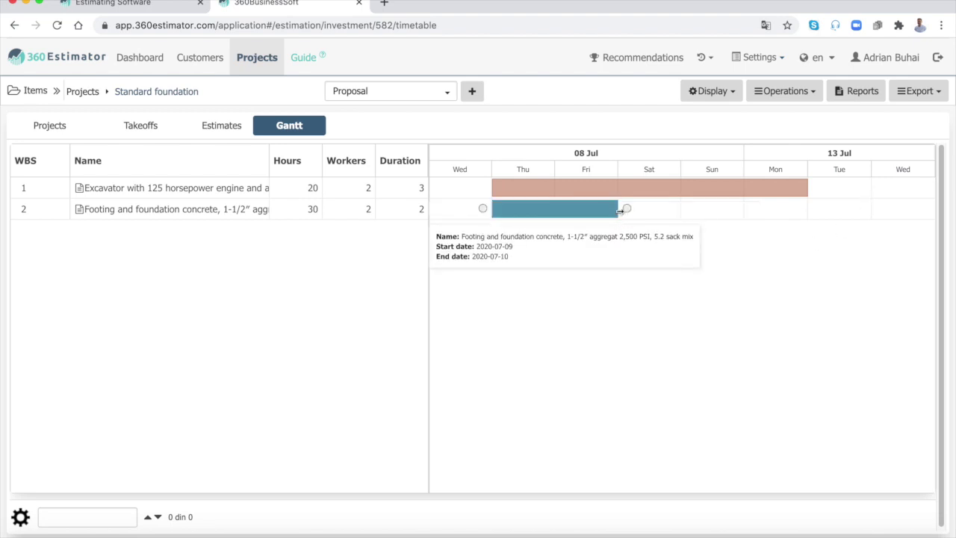
left_click_drag(619, 212, 562, 215)
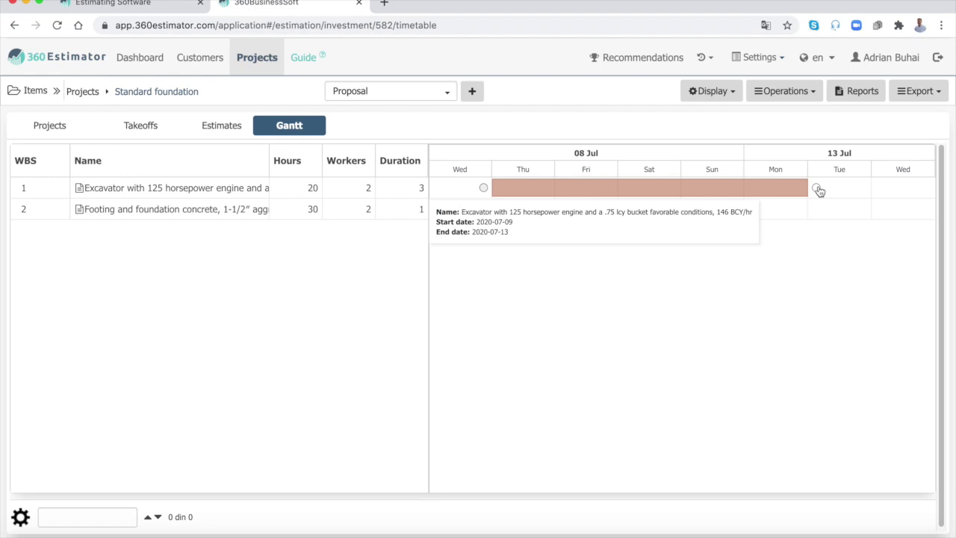
left_click_drag(818, 191, 483, 215)
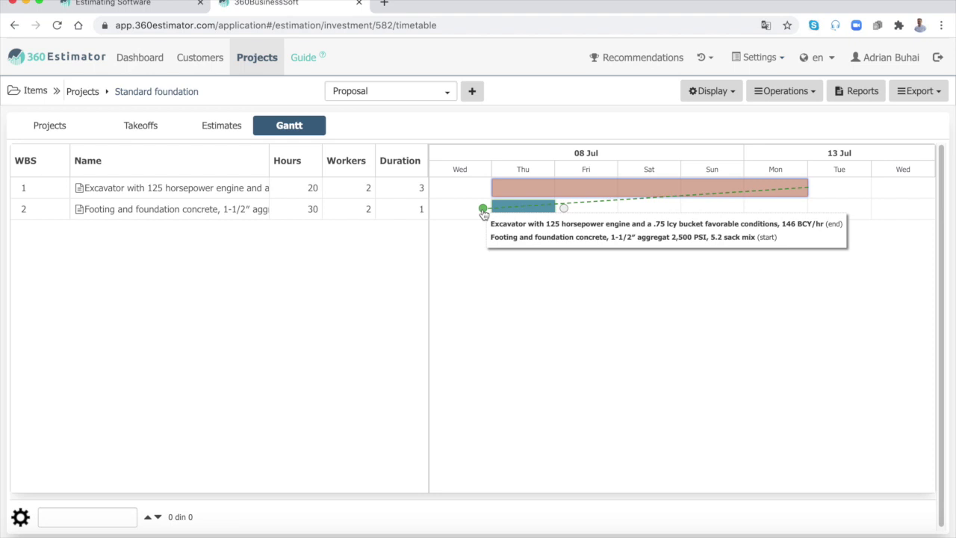
left_click_drag(483, 214, 483, 213)
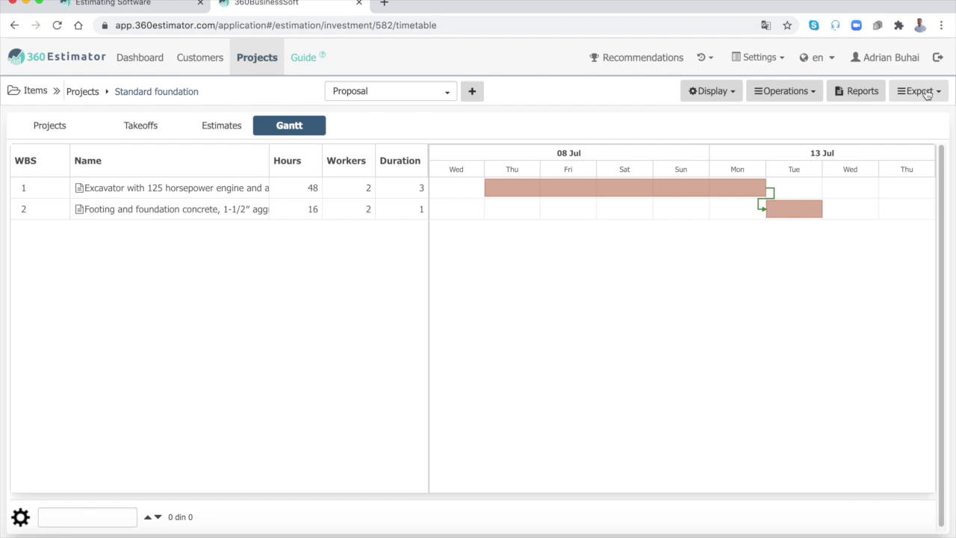
Step: Export the schedule via PDF Gantt, then review and close Gantt Chart (2).pdf
left_click(926, 93)
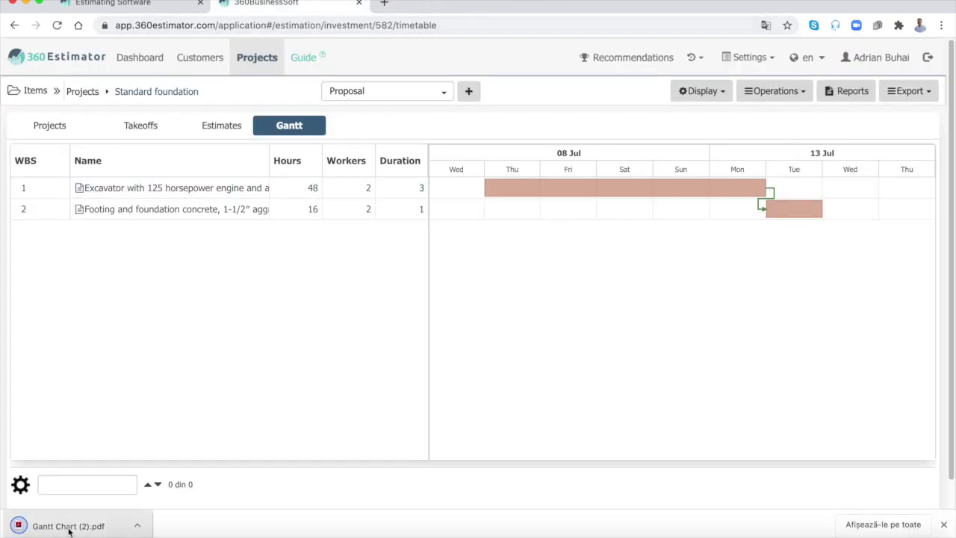
left_click(42, 521)
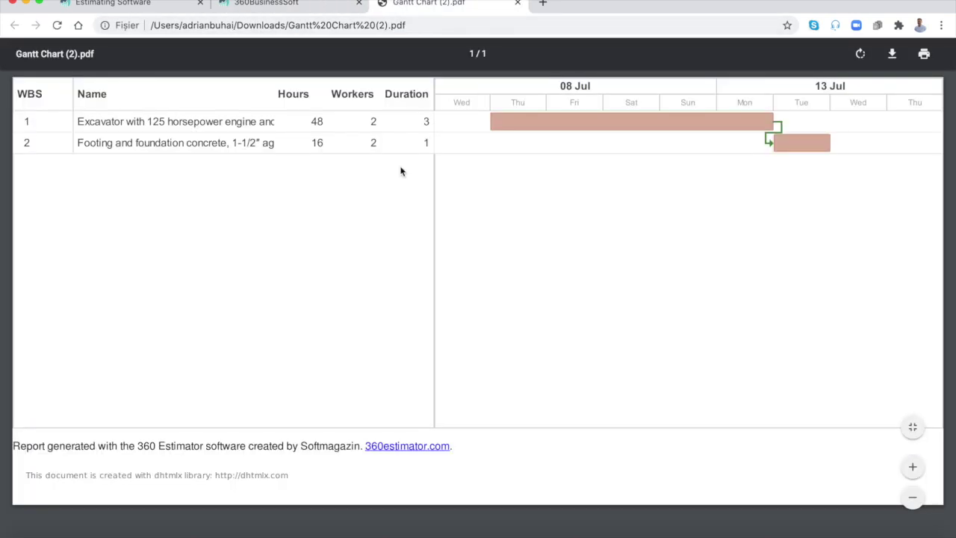
left_click(517, 3)
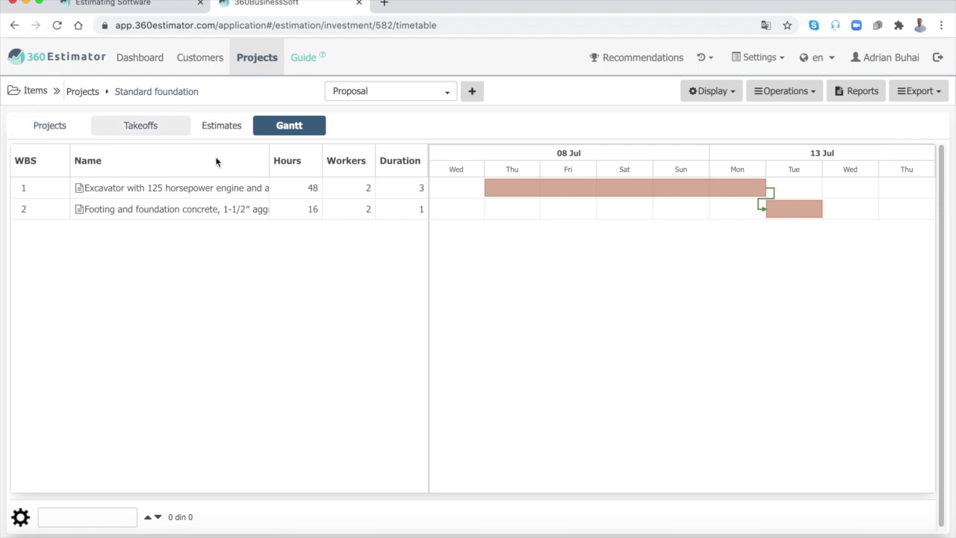
Step: Add and save Cost report 1, dated 2020-07-09, for the Standard foundation estimate
left_click(66, 128)
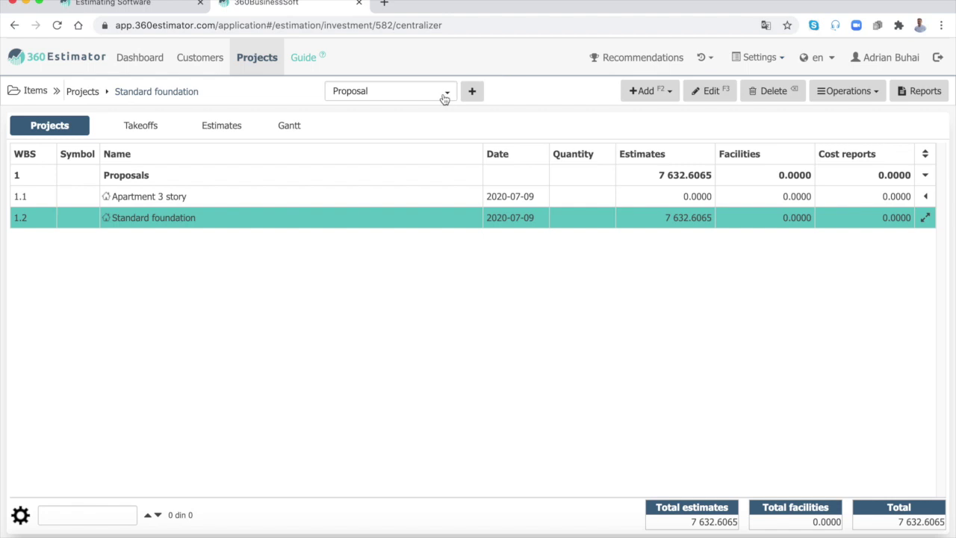
left_click(221, 133)
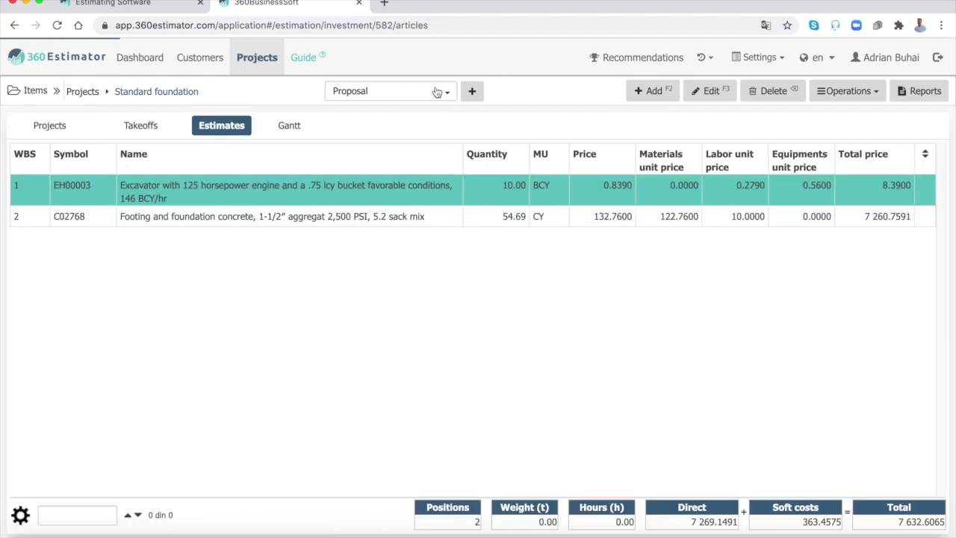
left_click(472, 91)
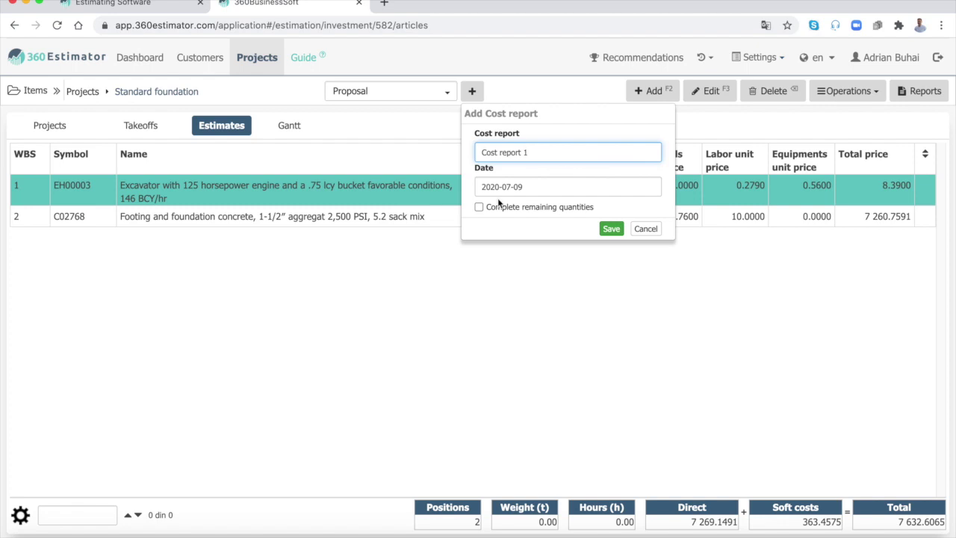
left_click(611, 228)
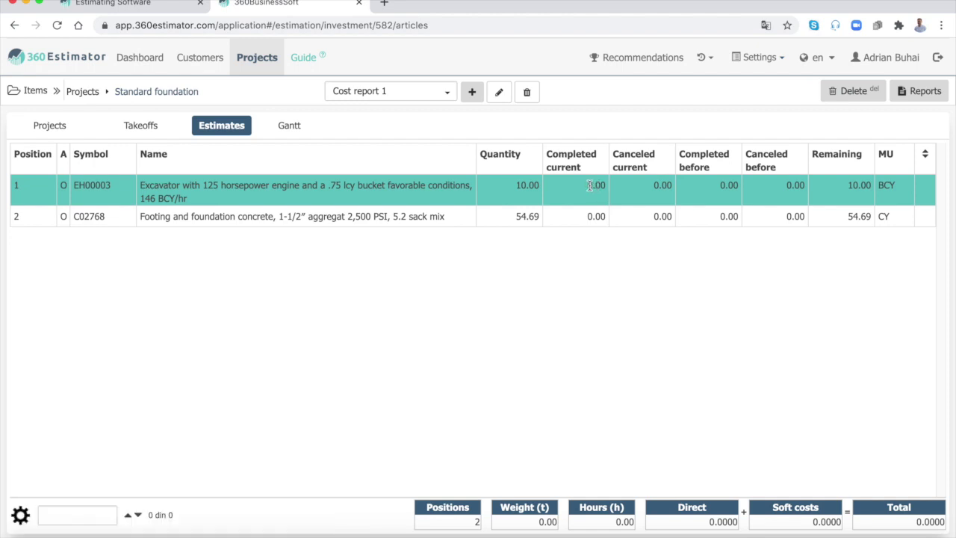
Step: Enter completed current quantities of 5 for the excavator and 4 for footing concrete
left_click(590, 186)
type("5")
key("Return")
left_click(595, 217)
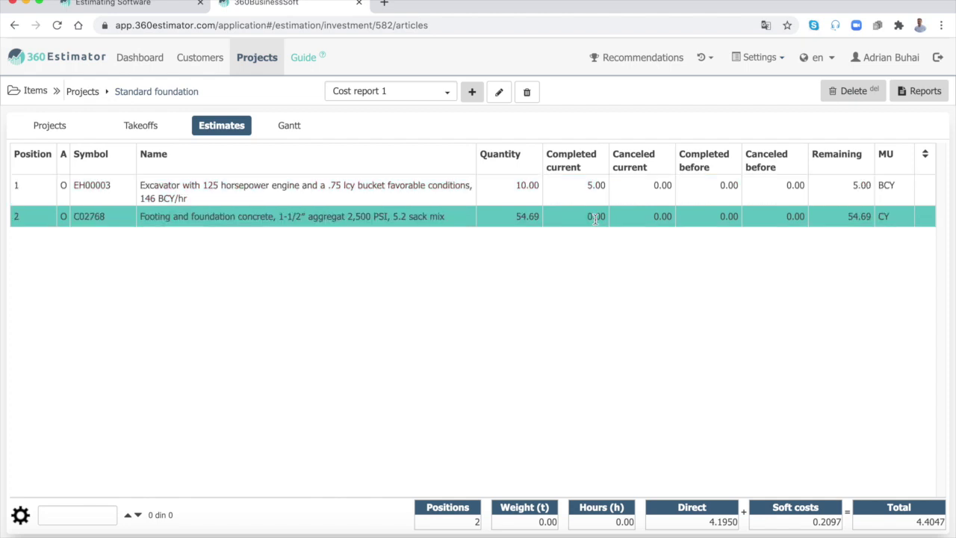
left_click(596, 218)
type("4")
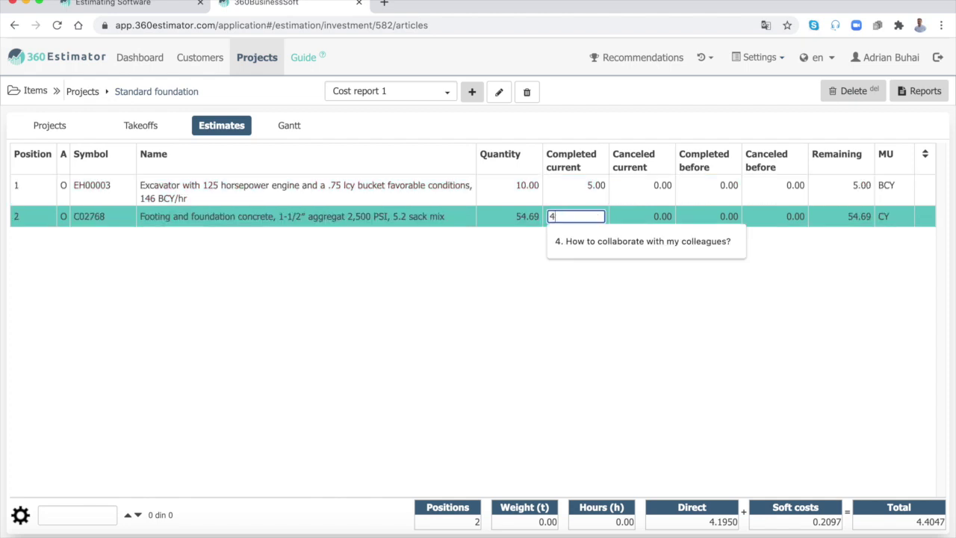
key("Return")
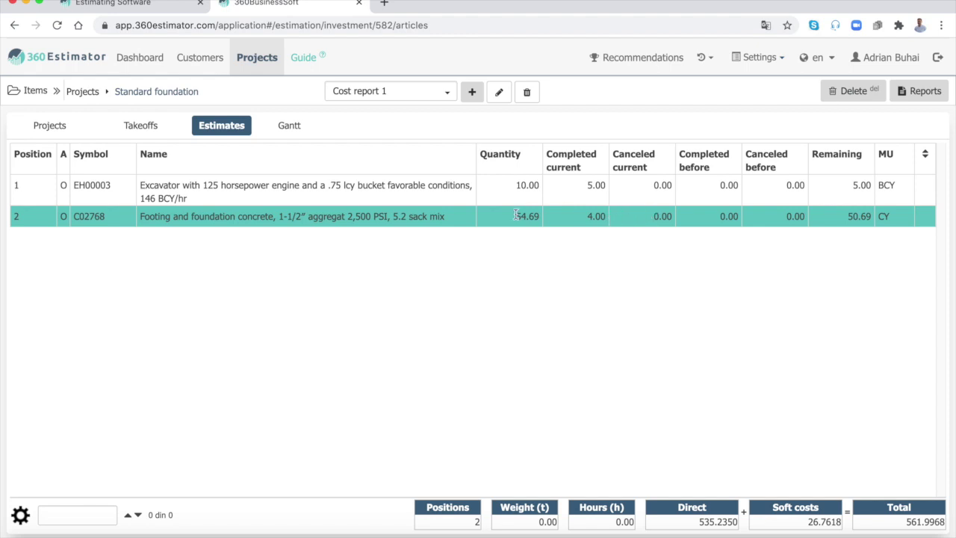
Step: Export the Cost report as PDF, check its 618.1964 USD total with 10% VAT, then close it
left_click(920, 91)
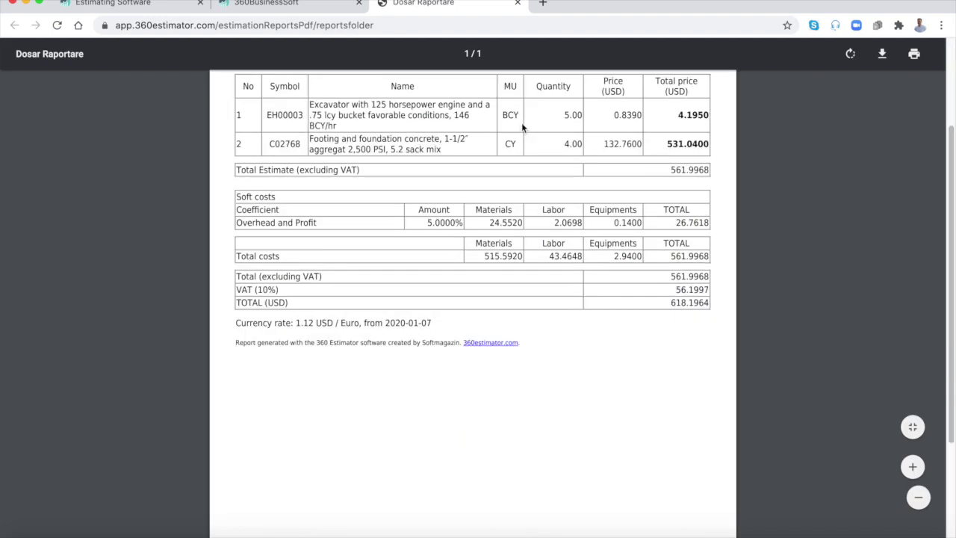
scroll(523, 124, "up", 3)
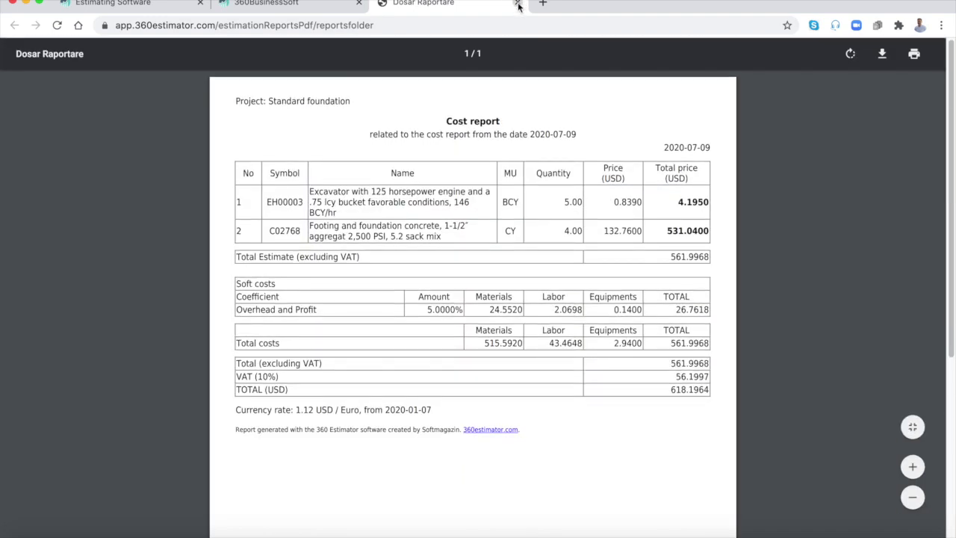
left_click(517, 4)
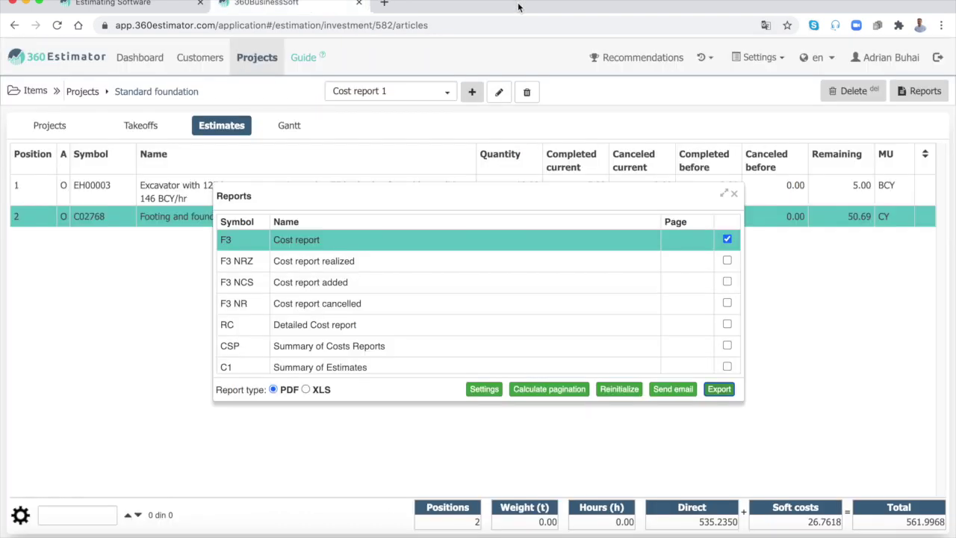
left_click(735, 196)
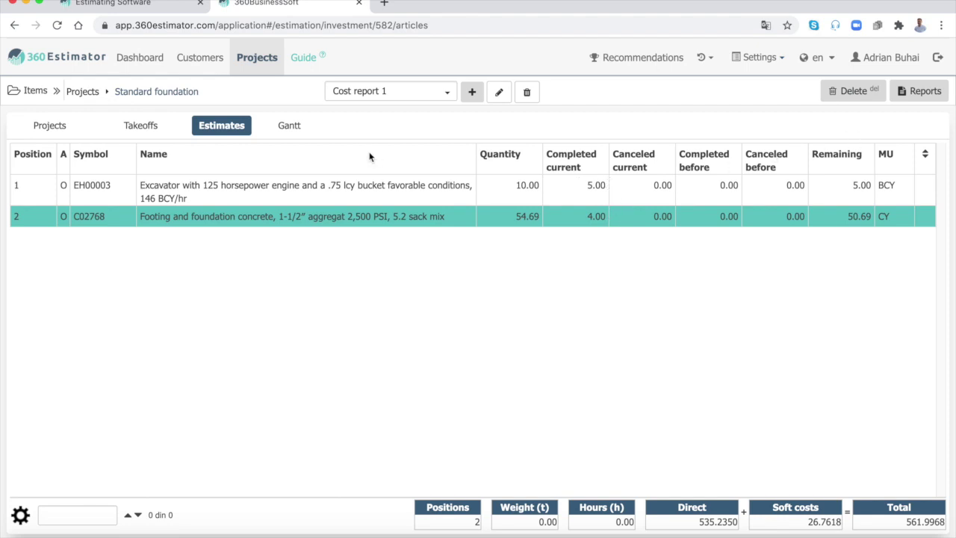
Step: Check the 561.9968 cost reports total in the project list, then reopen Cost report 1's estimate items
left_click(296, 129)
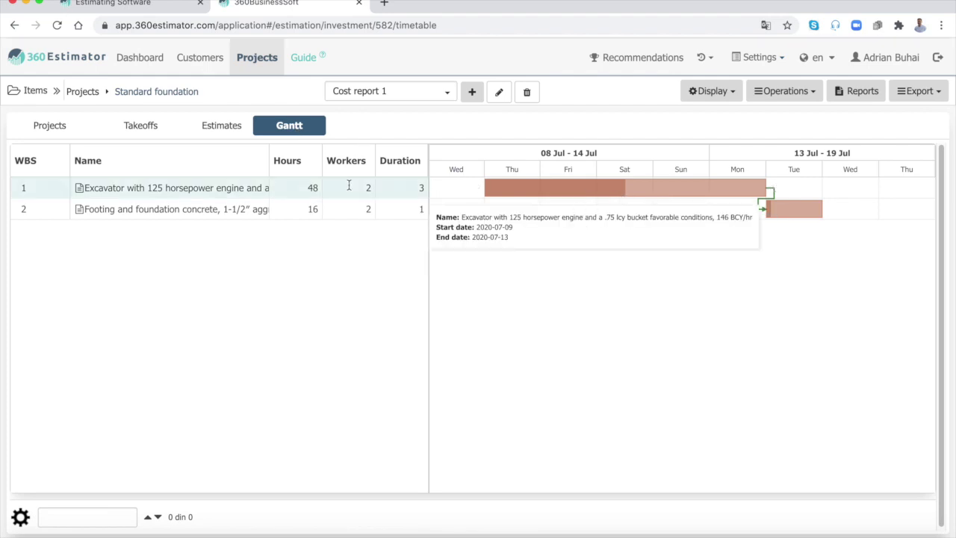
left_click(54, 127)
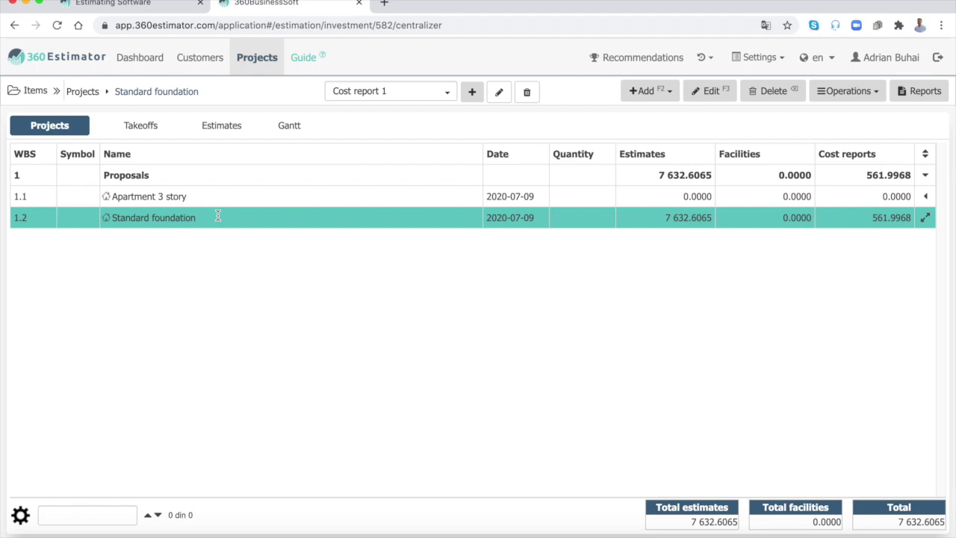
left_click(239, 127)
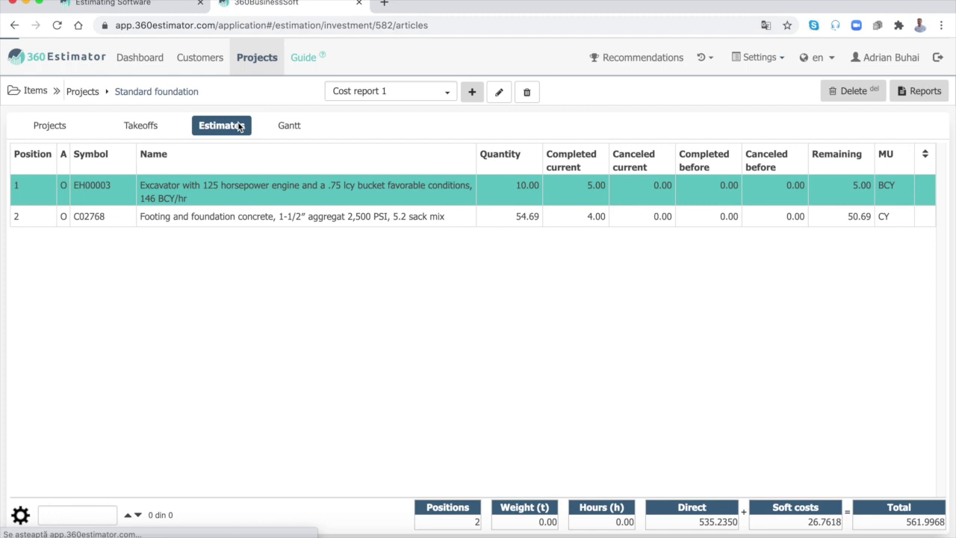
Step: Create a cost report named 'Final Cost Report', dated 29 July 2020, completing all remaining quantities
left_click(472, 92)
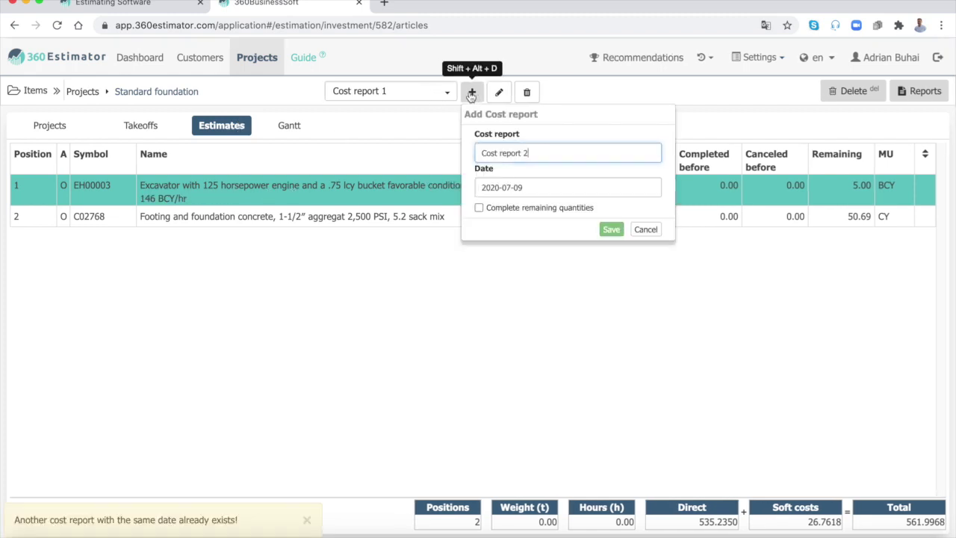
left_click(482, 153)
type("Final")
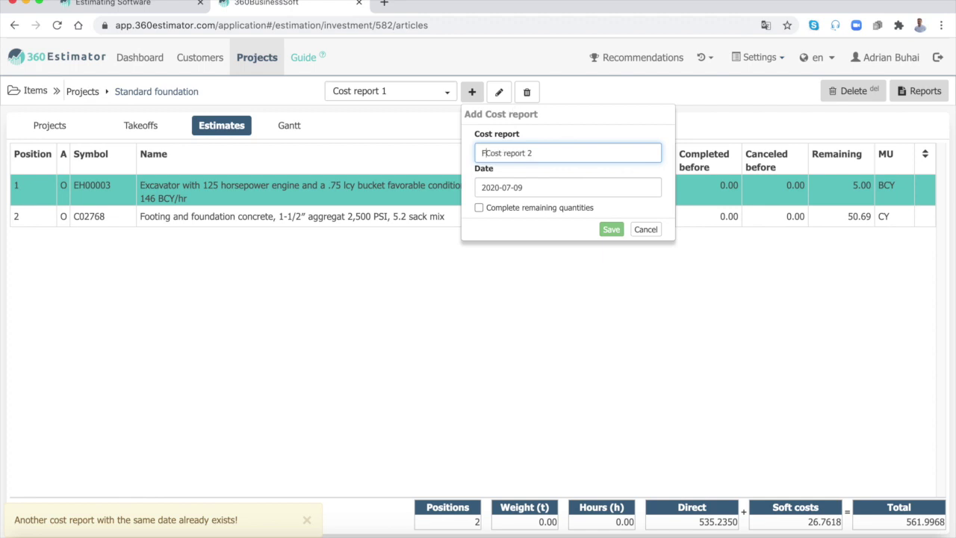
left_click(519, 153)
key("Delete")
type("R")
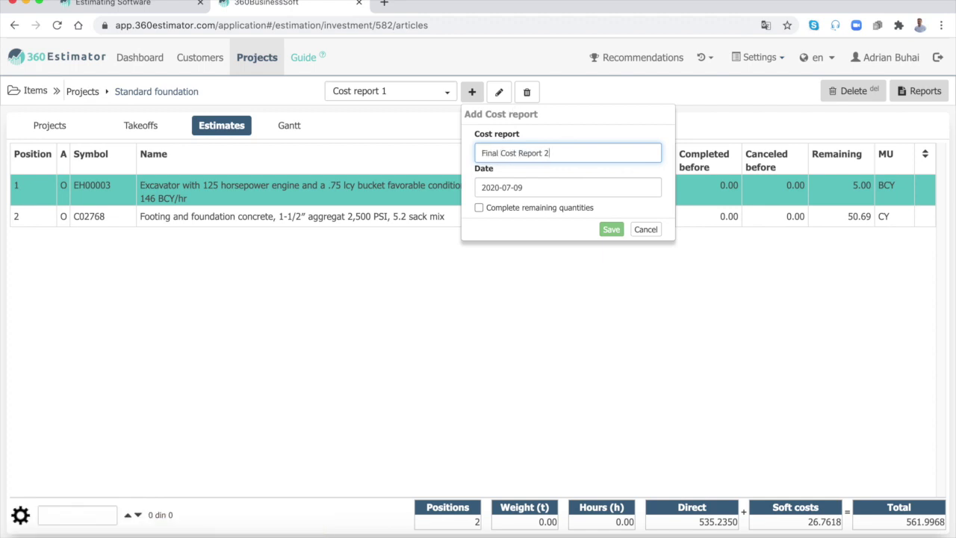
left_click(506, 188)
scroll(589, 216, "down", 3)
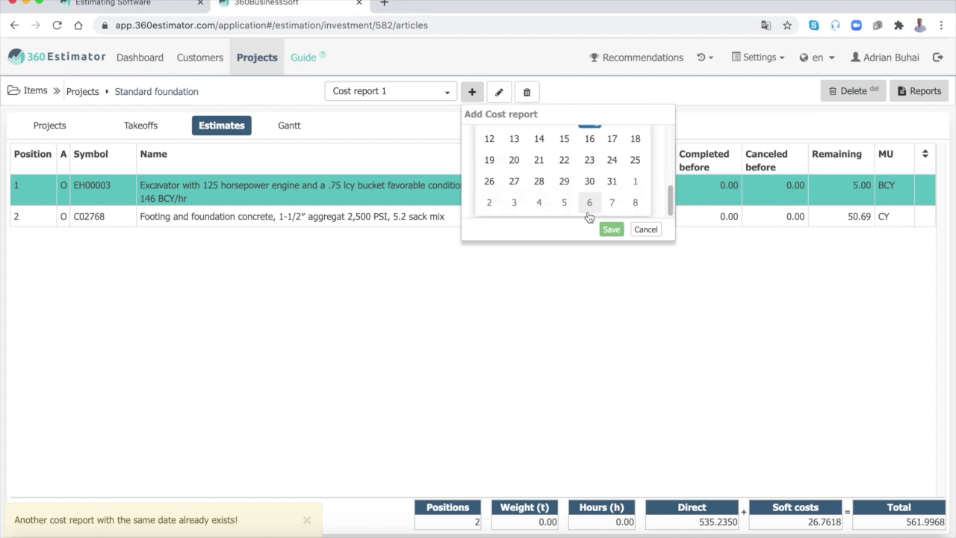
left_click(564, 181)
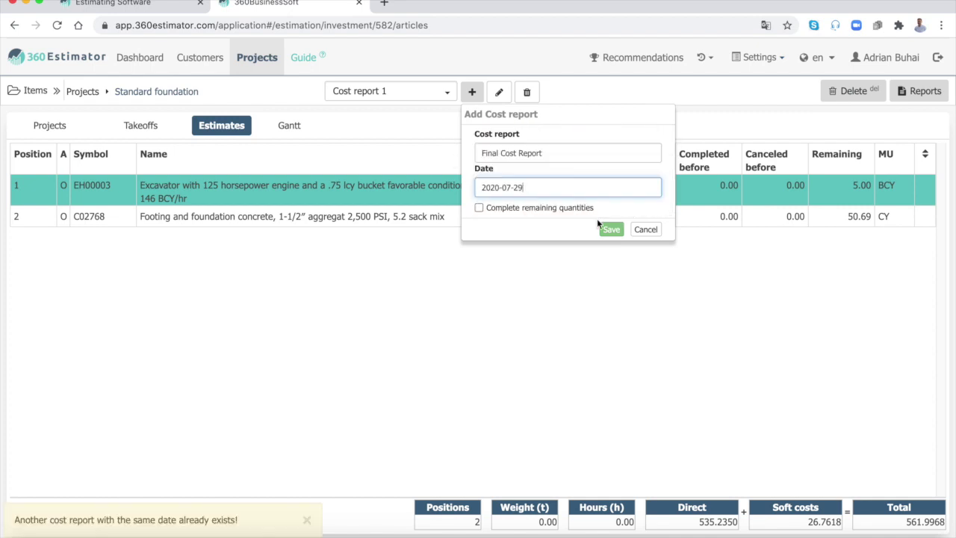
left_click(480, 208)
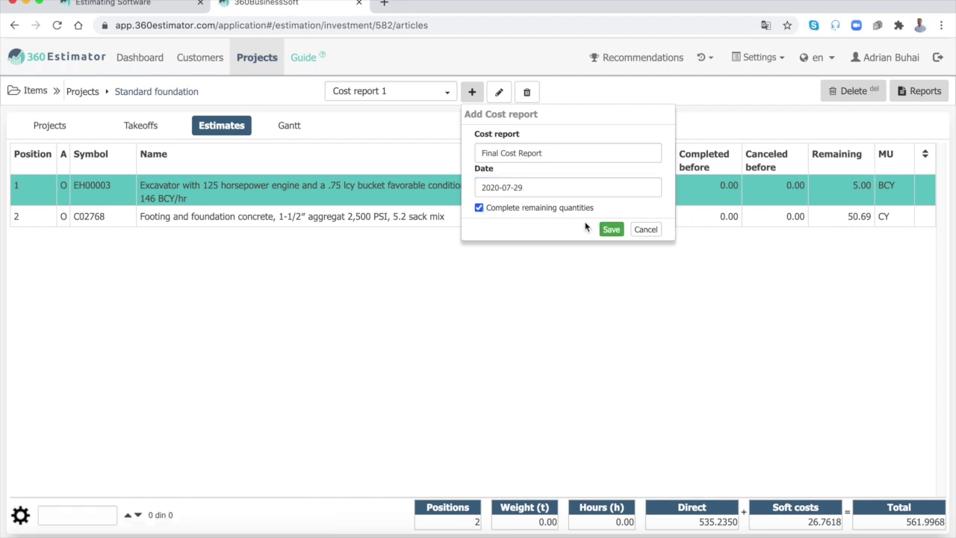
left_click(611, 229)
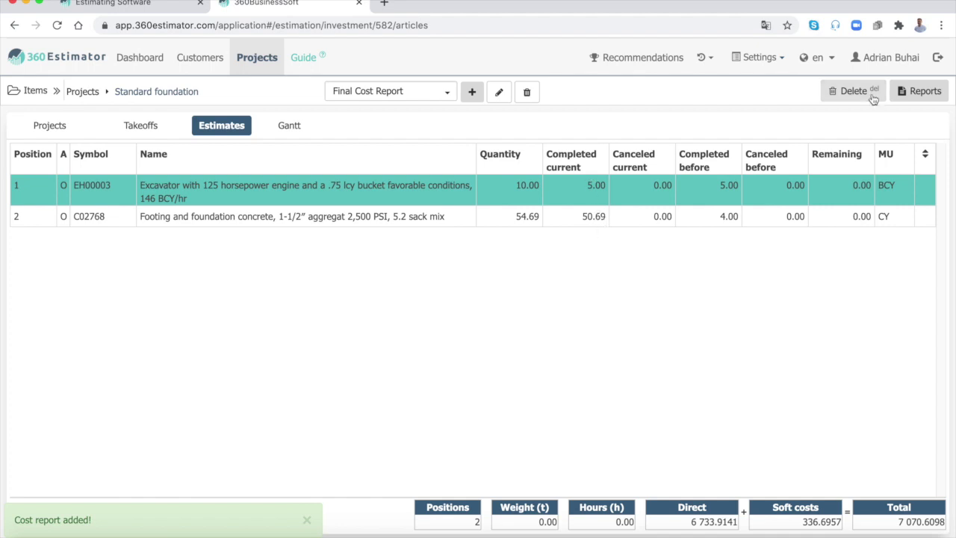
Step: Export only the Summary of Costs Reports to PDF and check its 8 395.8672 USD total
left_click(925, 92)
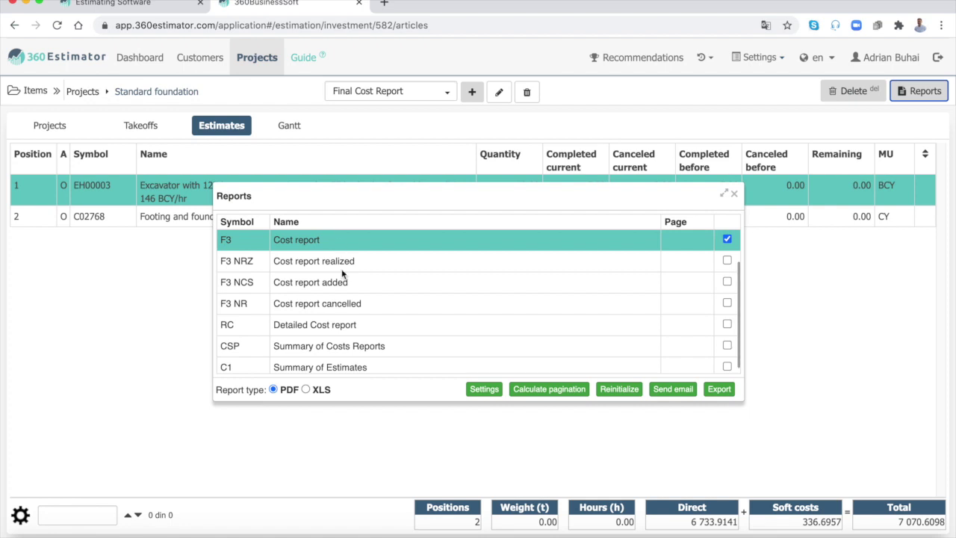
left_click(339, 347)
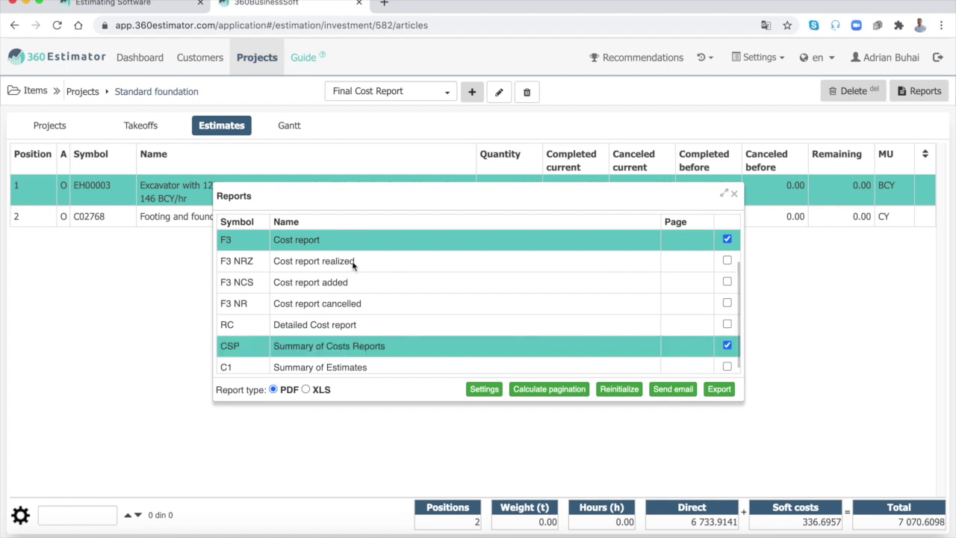
left_click(367, 238)
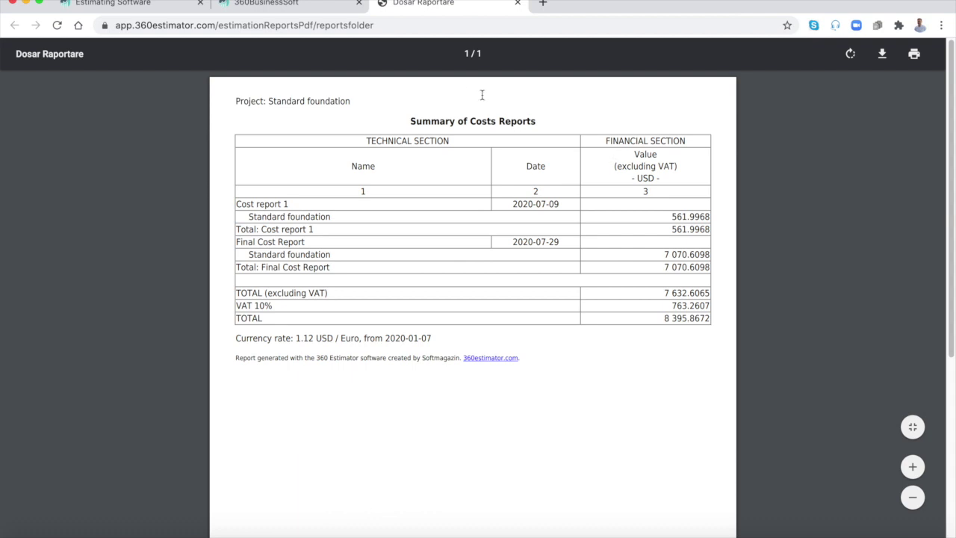
left_click(518, 4)
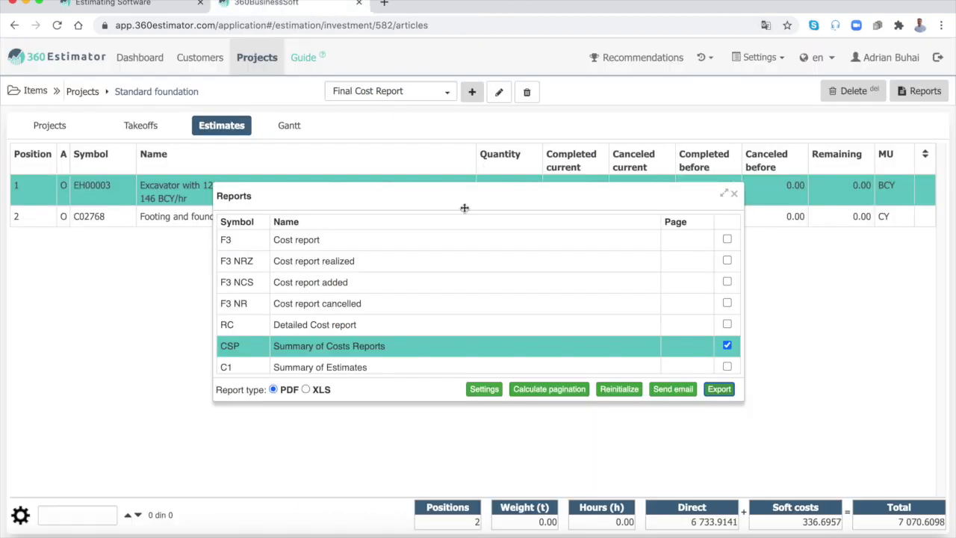
left_click(736, 196)
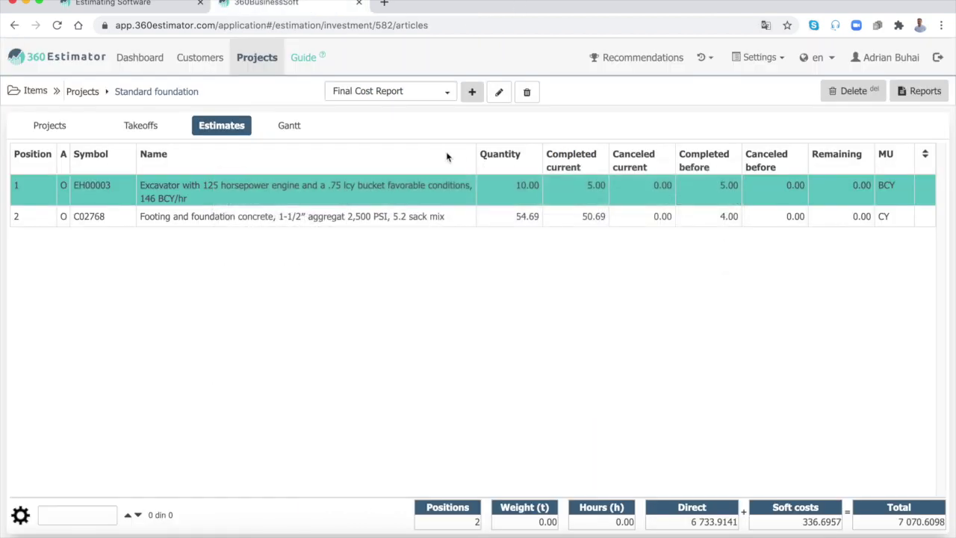
Step: Review the TAZ Company customer's Records and History tabs, then return to the Dashboard
left_click(203, 59)
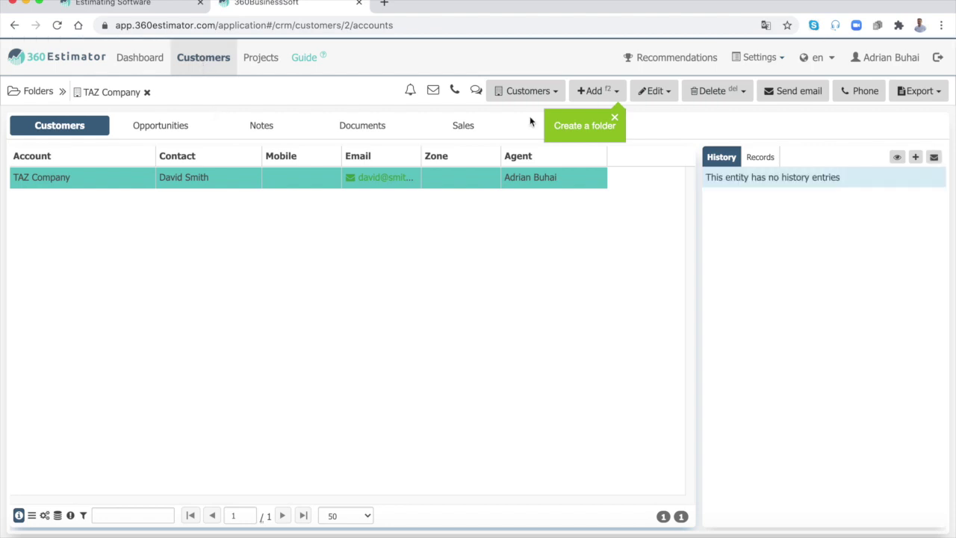
left_click(757, 165)
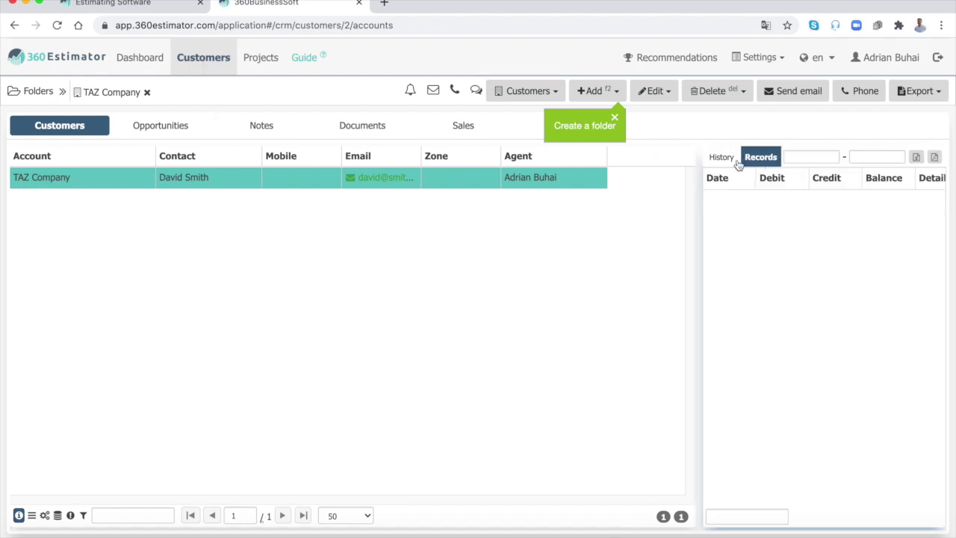
left_click(724, 160)
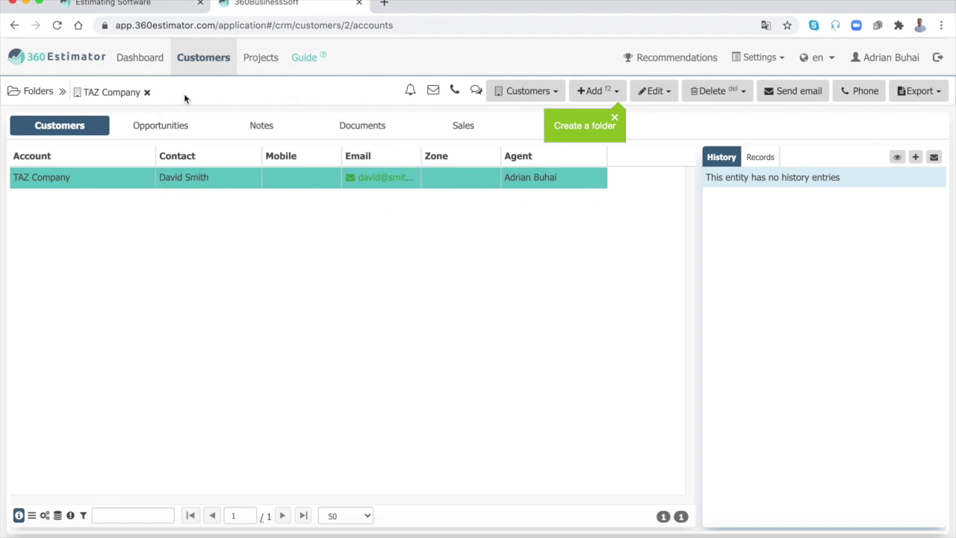
left_click(142, 67)
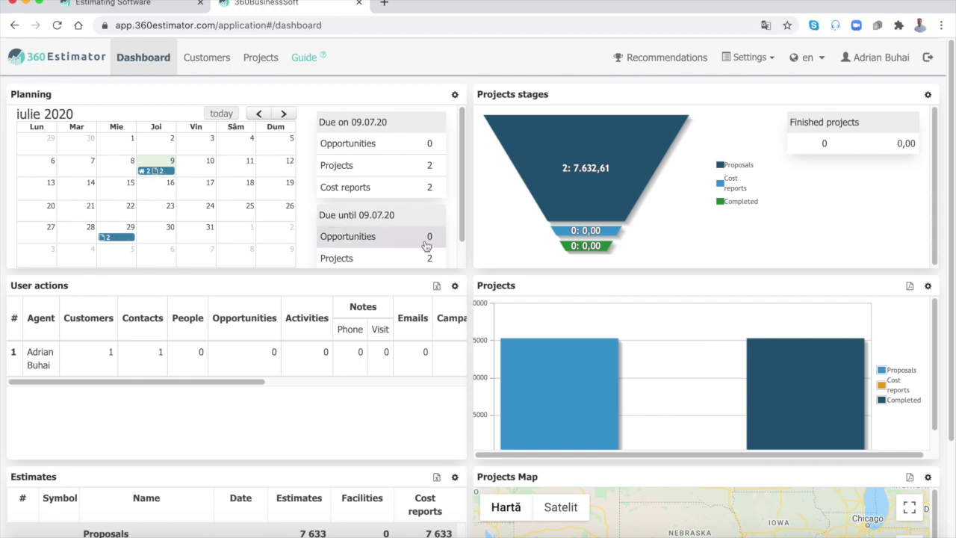
Step: Scroll through the dashboard's planning, project stages, projects chart and estimates panels
scroll(425, 250, "down", 2)
scroll(425, 250, "up", 2)
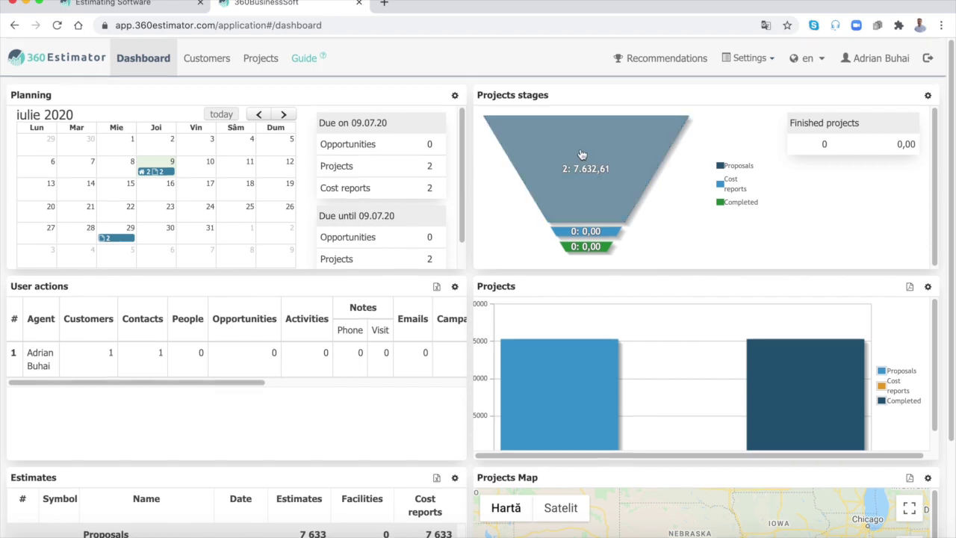
scroll(777, 236, "down", 1)
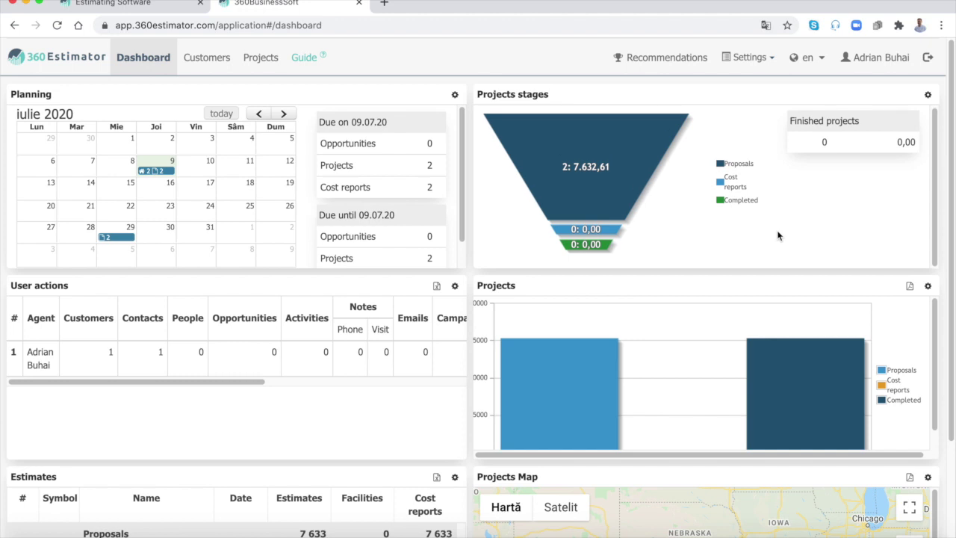
scroll(433, 332, "down", 2)
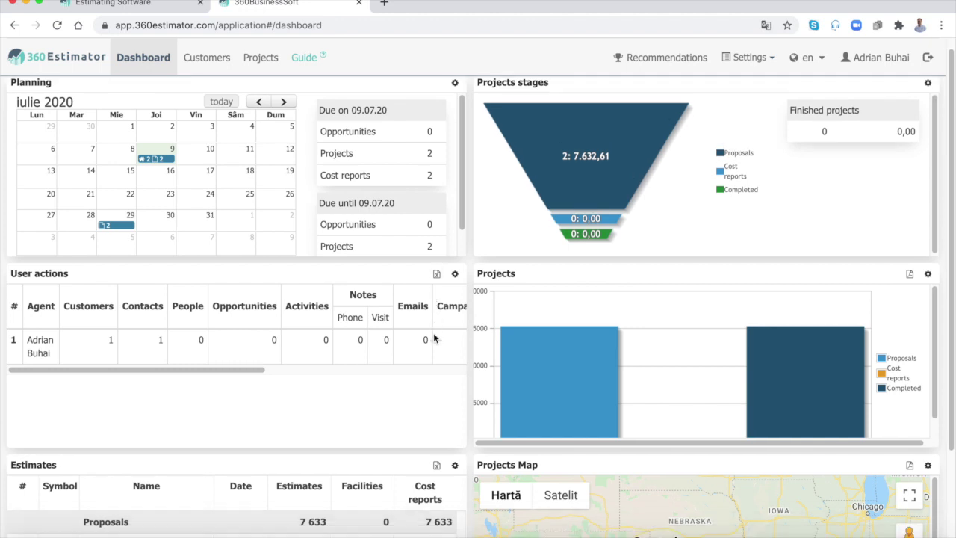
scroll(433, 338, "down", 1)
scroll(433, 334, "down", 2)
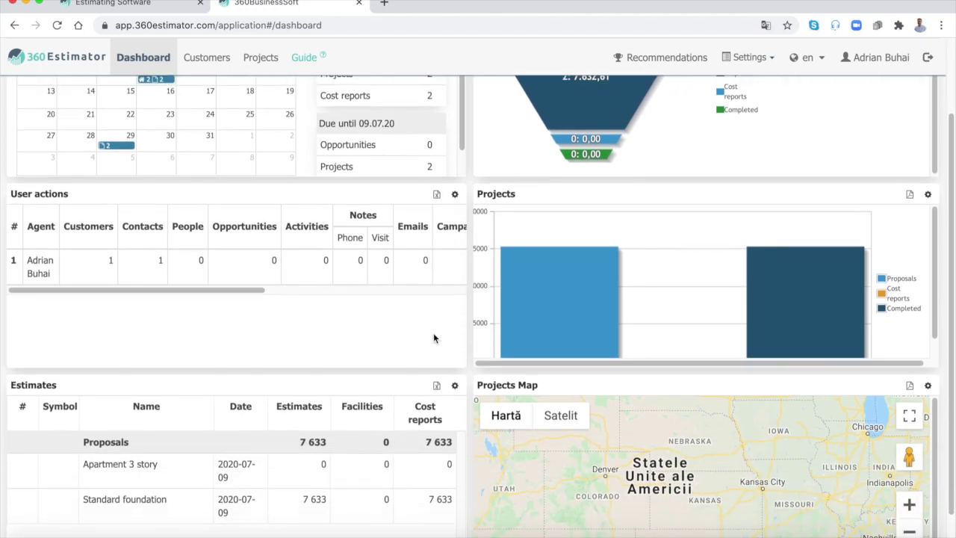
Step: Reload the dashboard and check the planning items due on 29 July 2020
key("super+r")
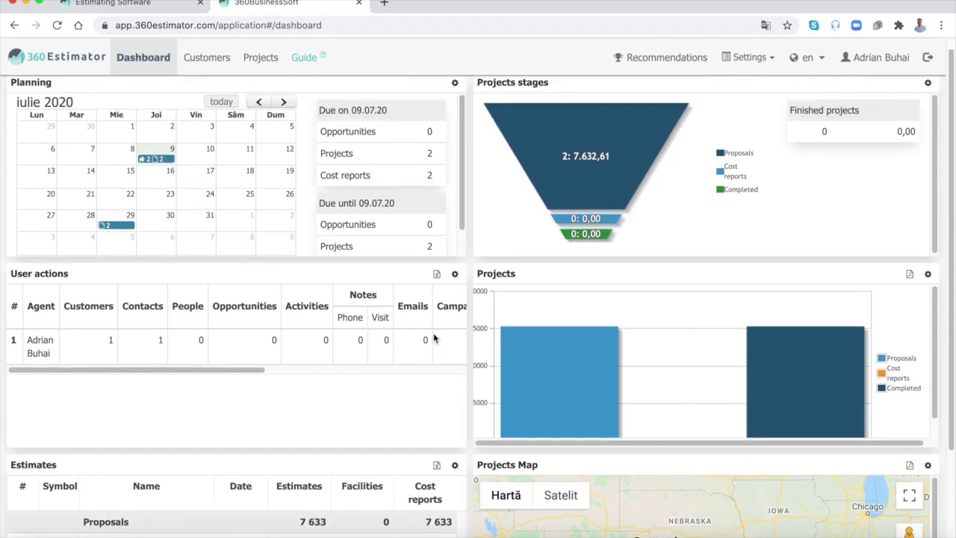
scroll(433, 339, "up", 3)
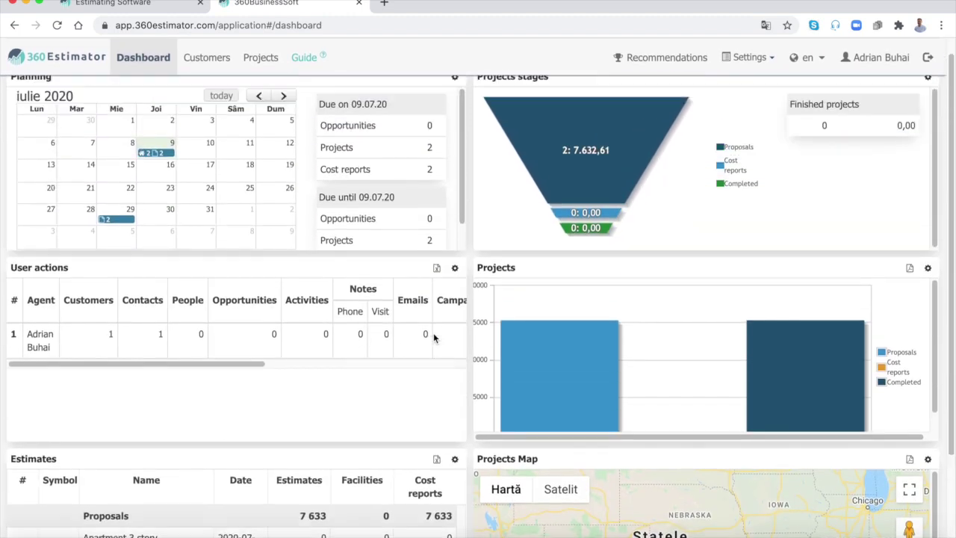
mouse_move(588, 369)
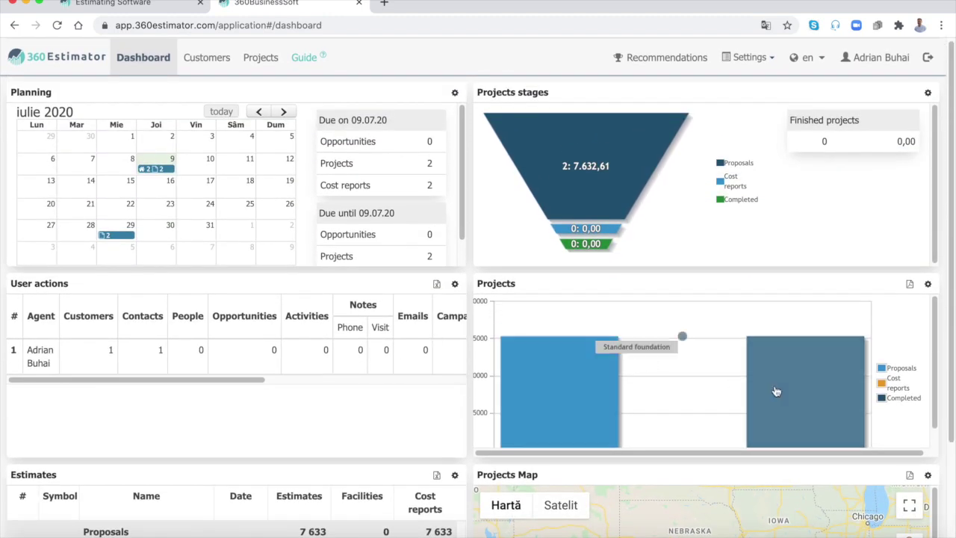
scroll(776, 391, "down", 3)
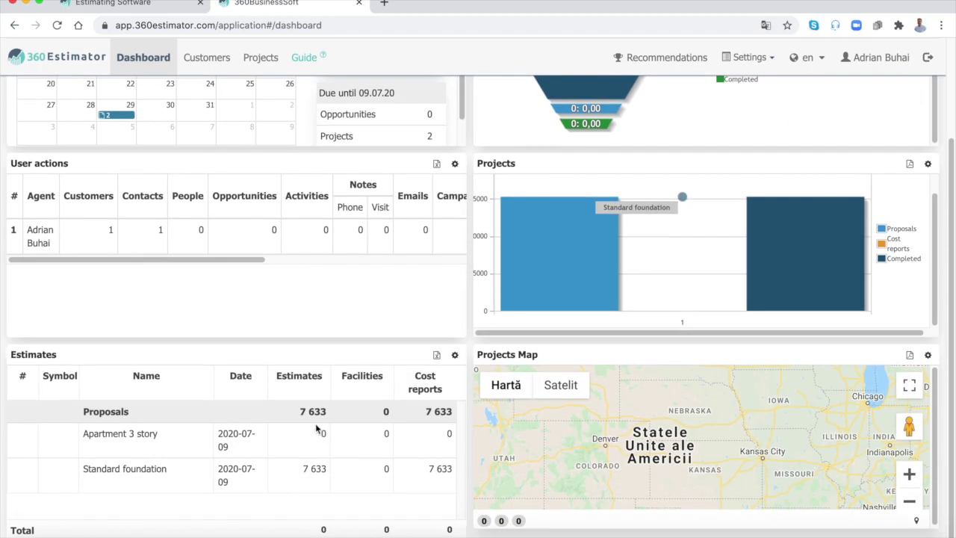
scroll(316, 428, "up", 3)
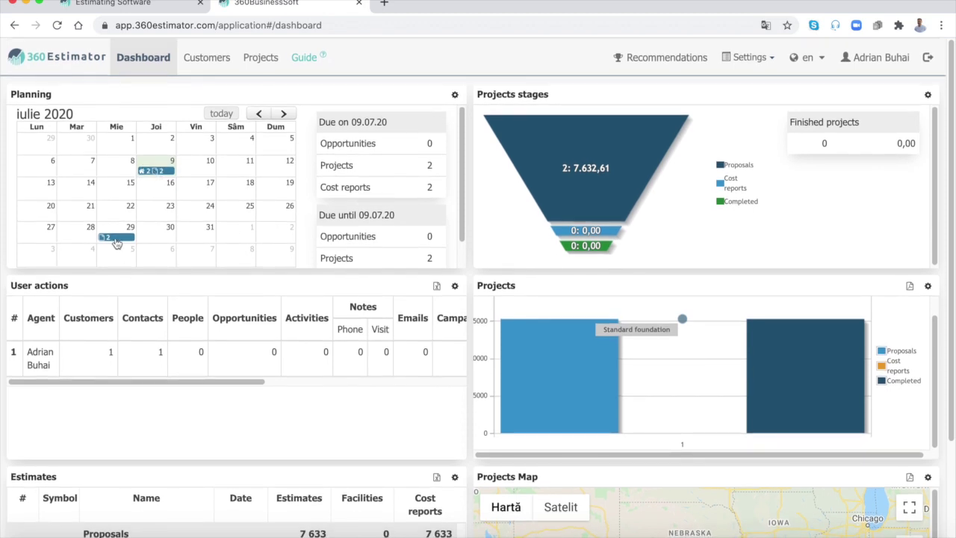
left_click(342, 260)
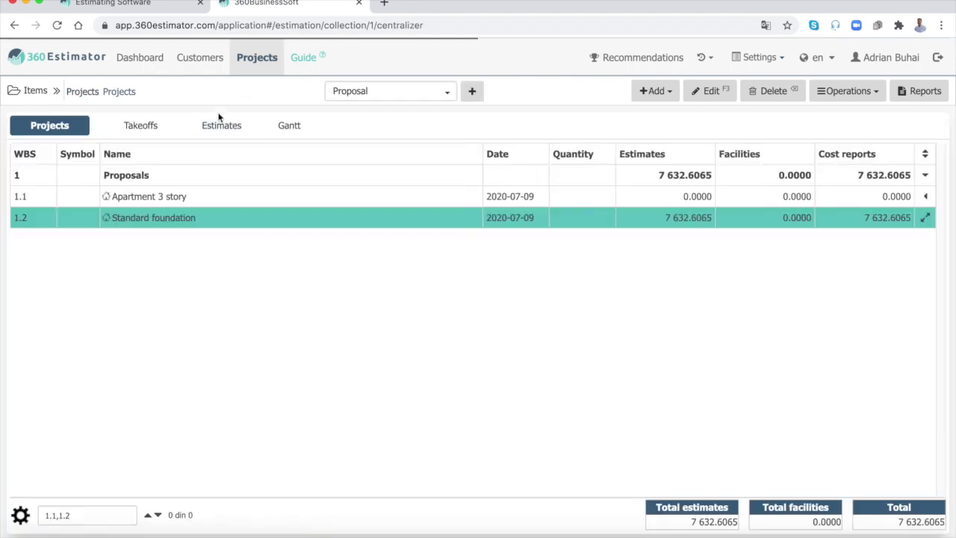
left_click(128, 59)
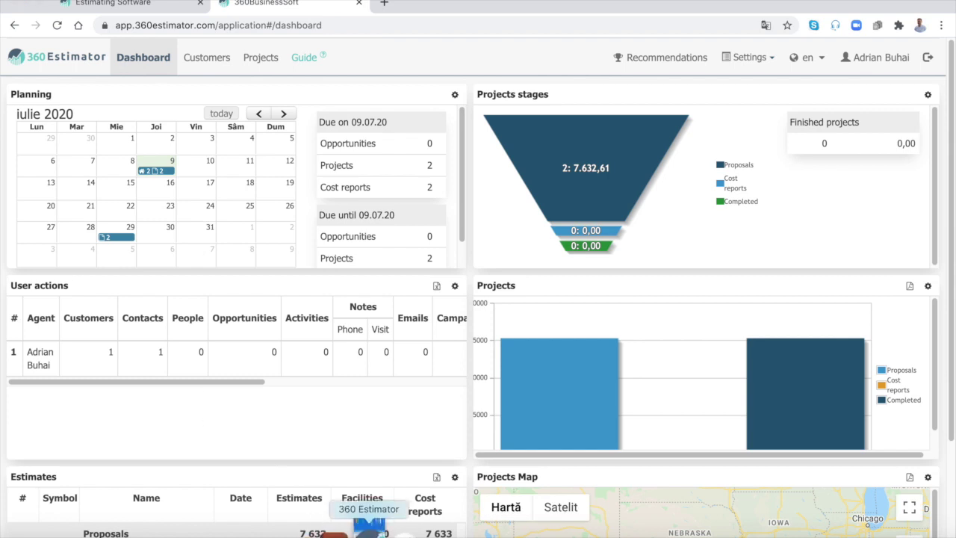
Step: Launch the companion 360 Estimator app and show its Customers list with TAZ Company
left_click(368, 535)
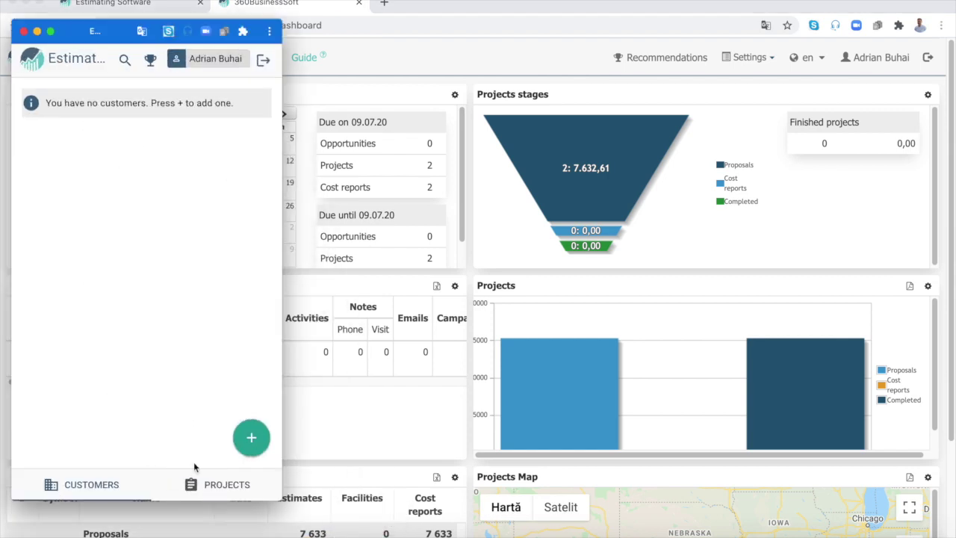
left_click(213, 485)
left_click(96, 485)
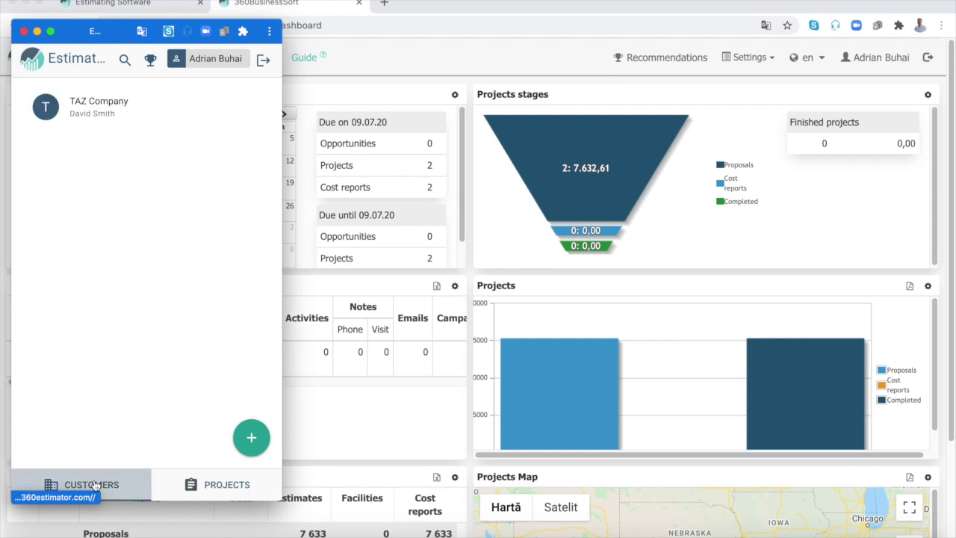